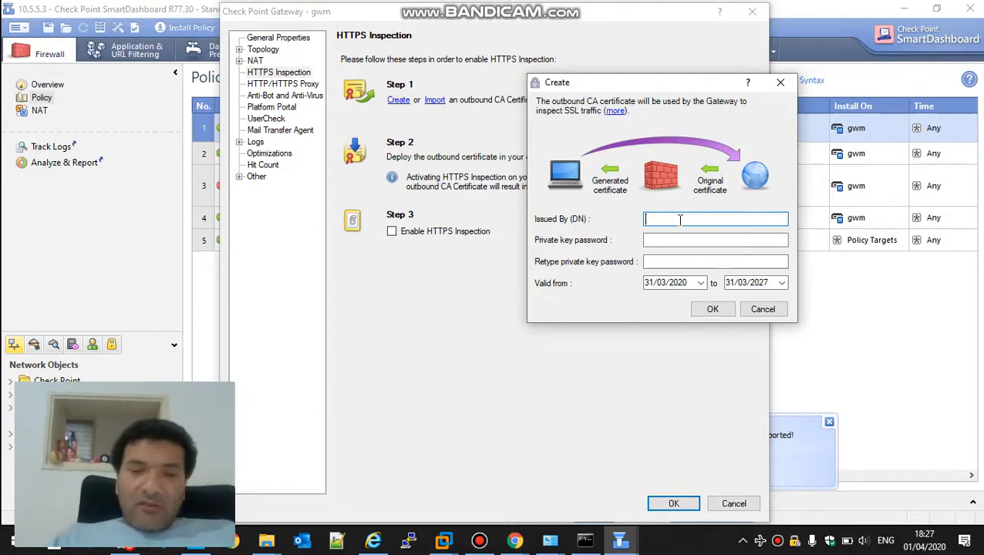
# - Set the issuer DN of the new outbound CA certificate to gwm.yanivlab.local
pyautogui.write('g')
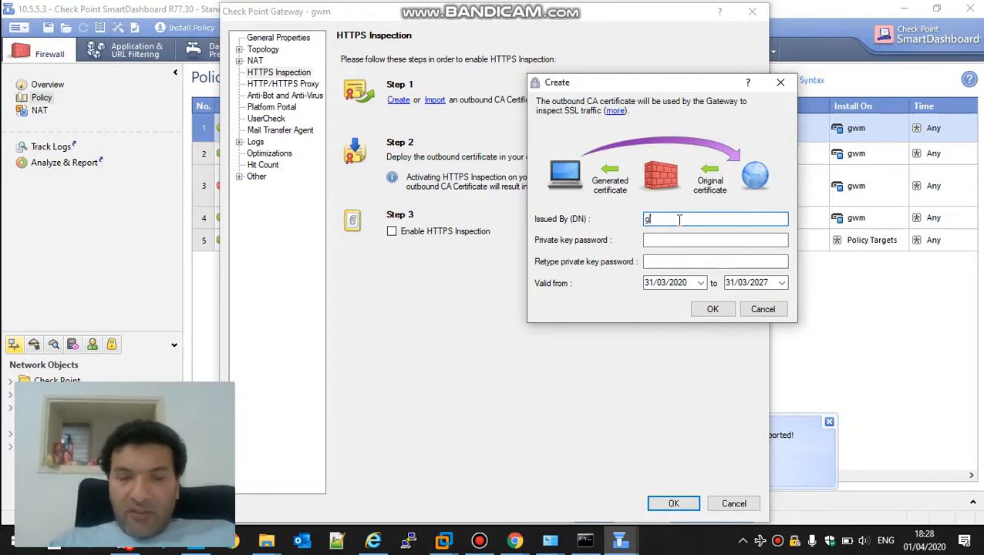
pyautogui.write('wm.')
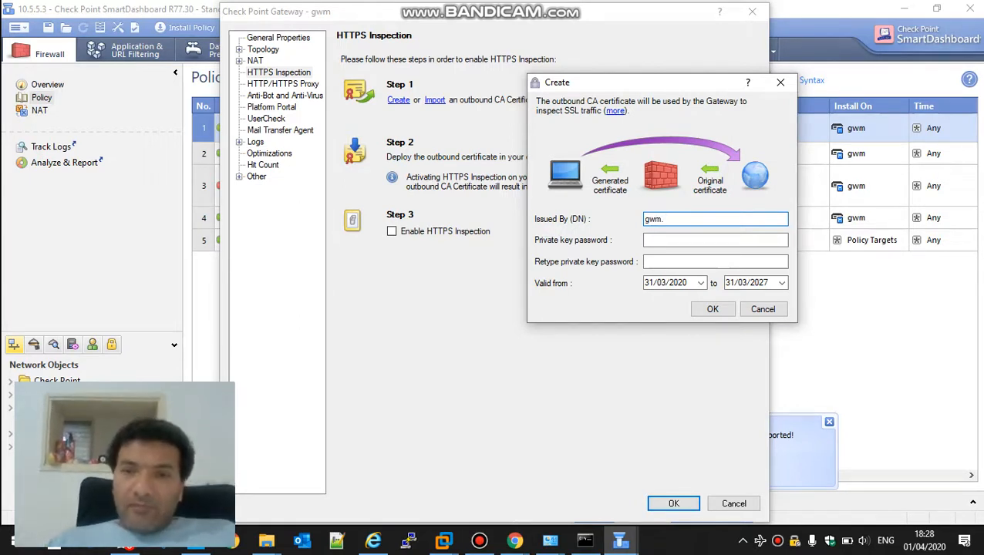
pyautogui.write('ya')
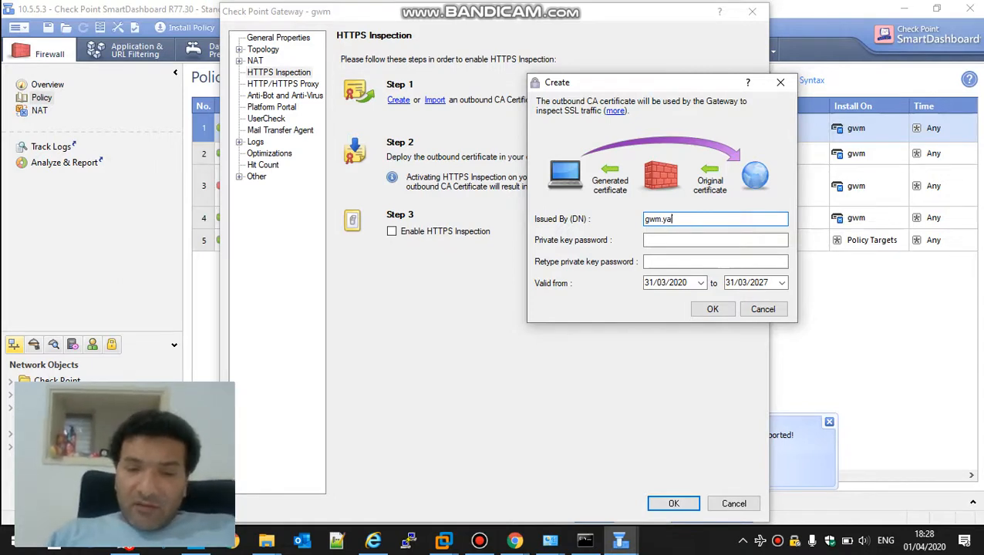
pyautogui.write('nivlab')
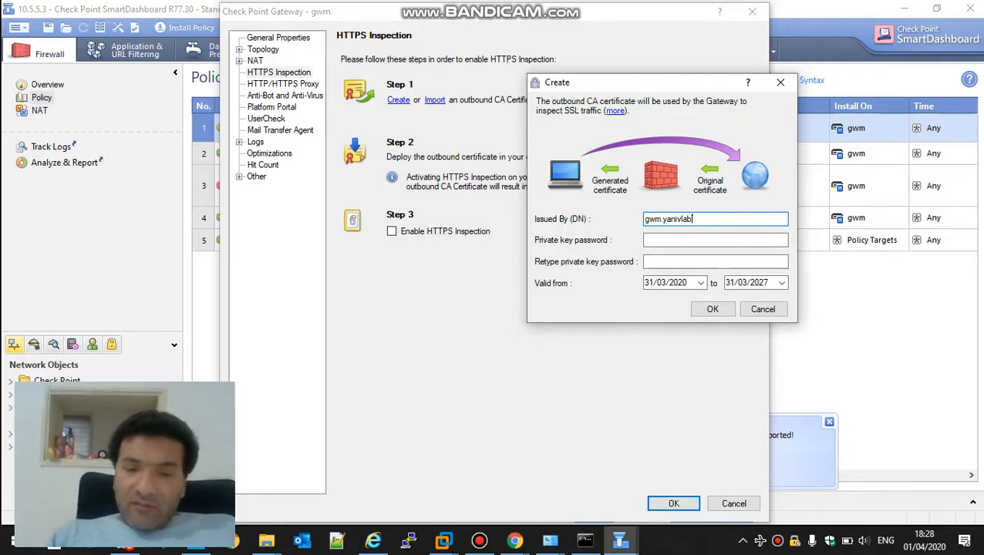
pyautogui.write('.local')
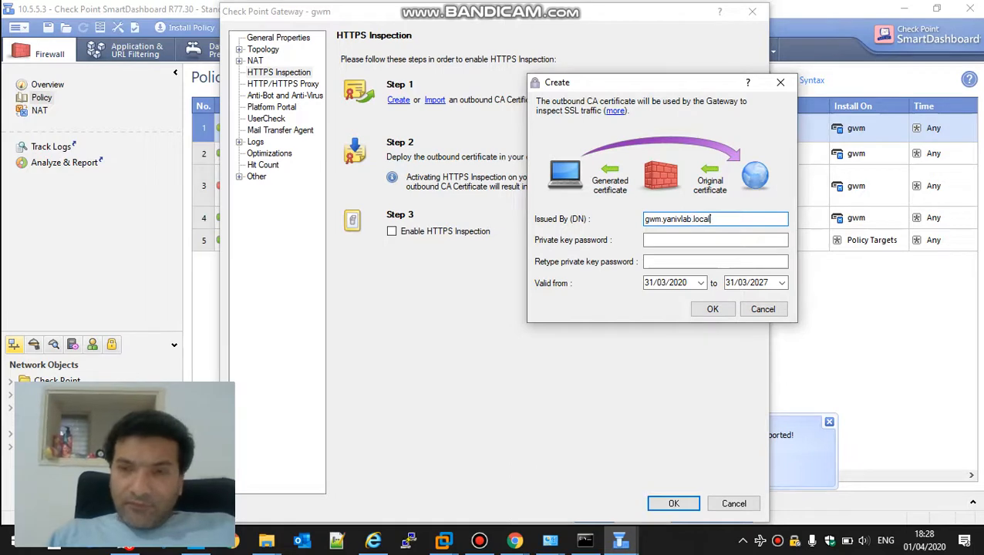
# - Enter and retype the private key password, then create the outbound CA certificate
pyautogui.press('Tab')
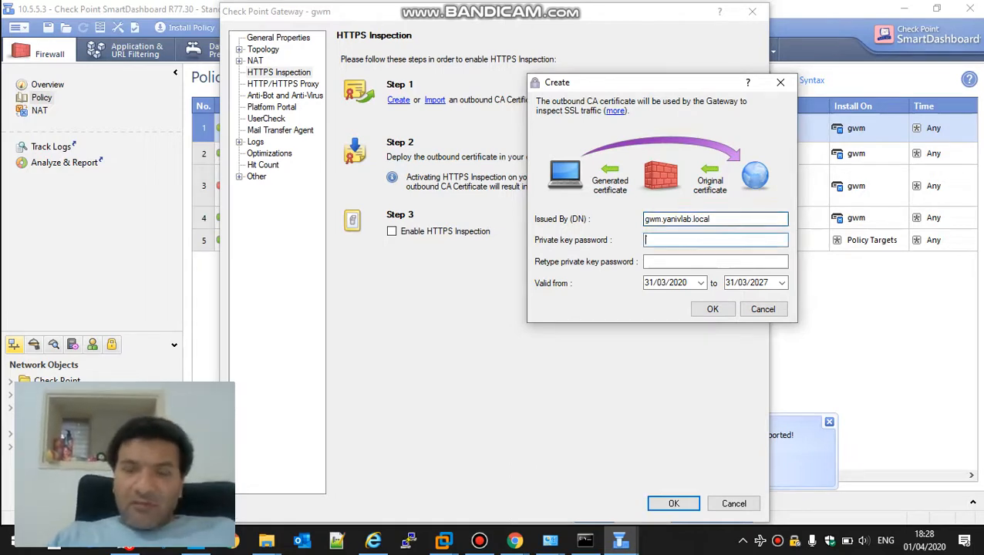
pyautogui.write('**********')
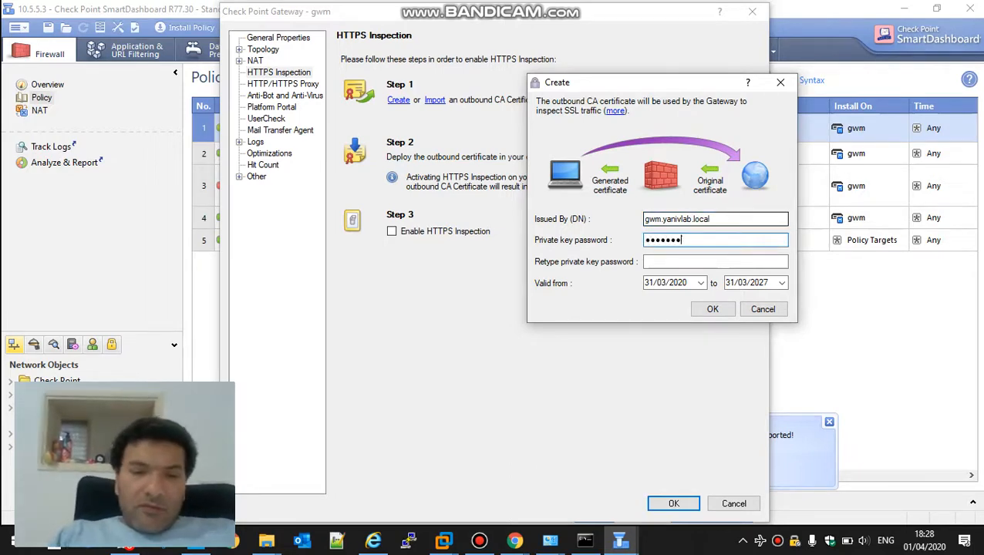
pyautogui.press('Tab')
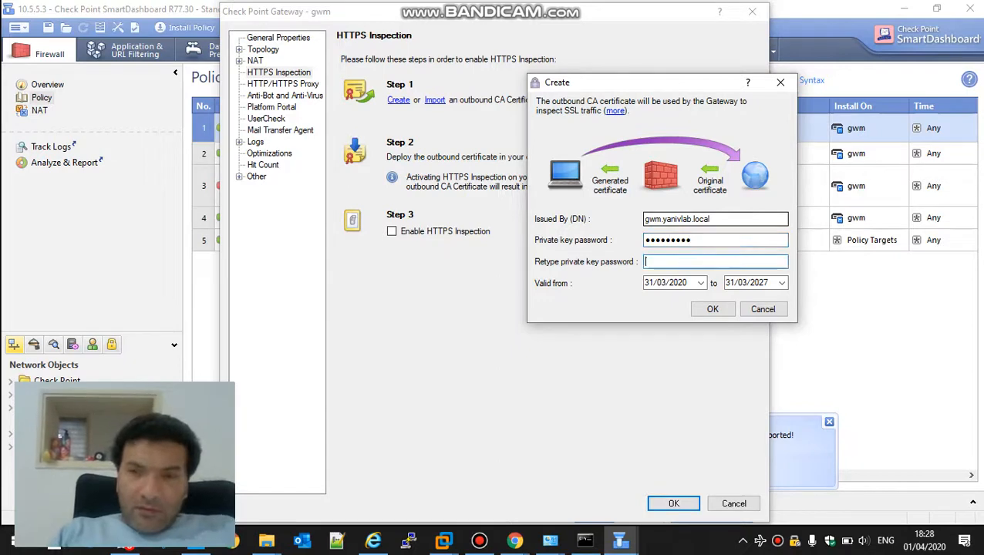
pyautogui.write('**********')
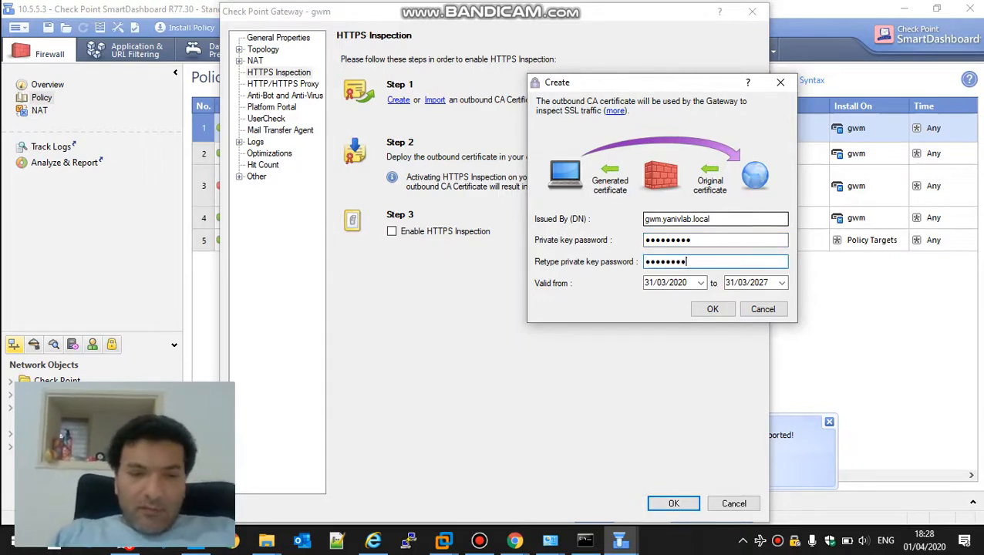
pyautogui.click(709, 311)
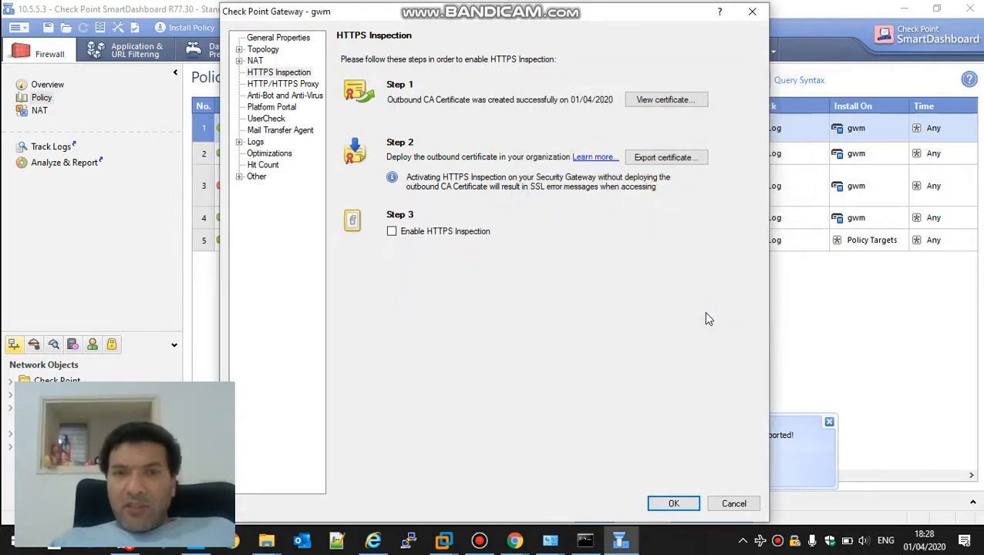
# - Export the outbound CA certificate to the Documents folder as gwm.yanivlab.local-https
pyautogui.click(658, 163)
pyautogui.click(658, 162)
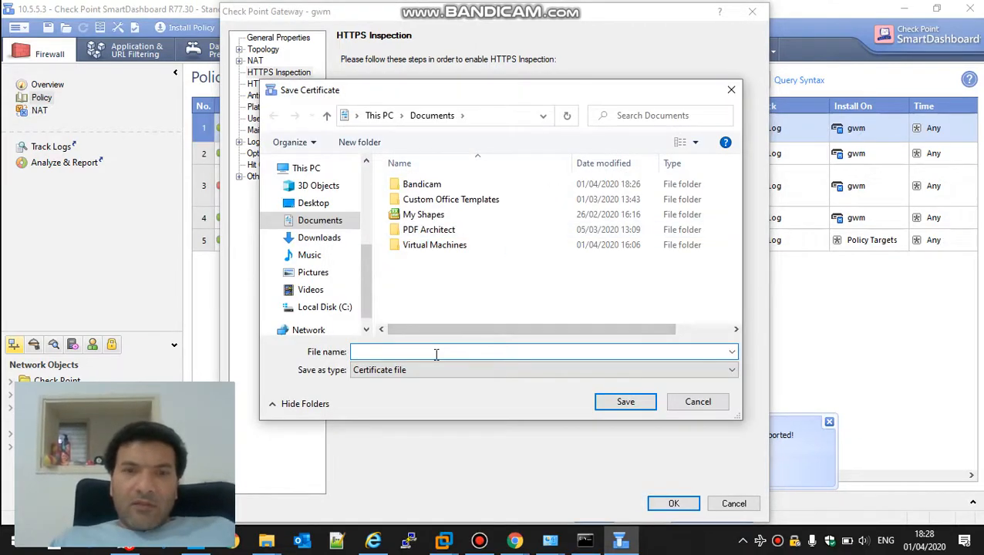
pyautogui.click(435, 353)
pyautogui.write('g')
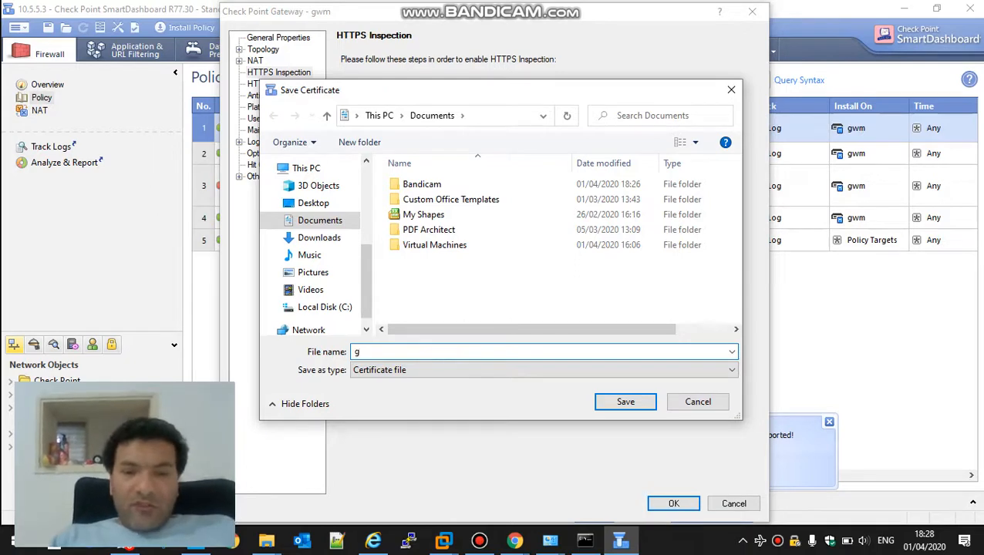
pyautogui.write('wm.')
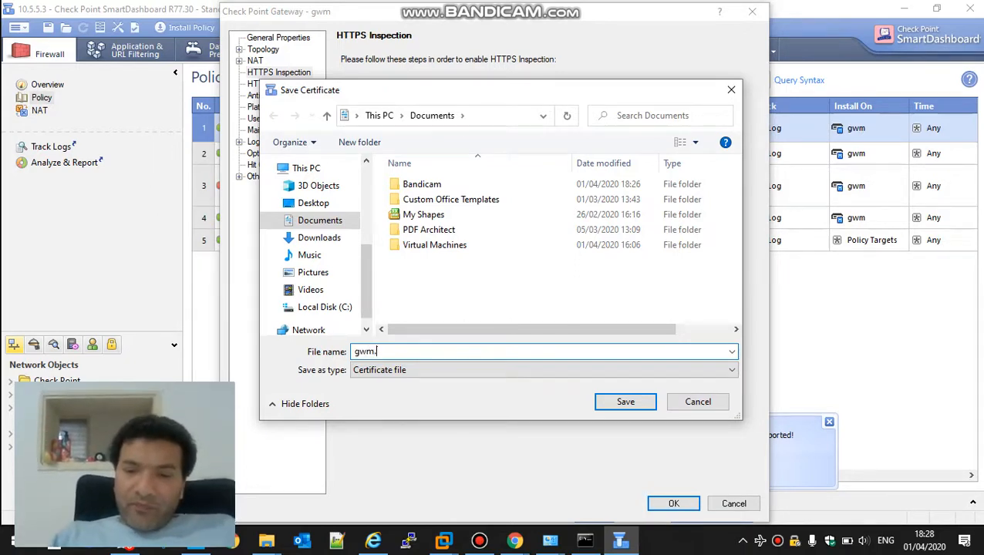
pyautogui.write('yanivlocal.')
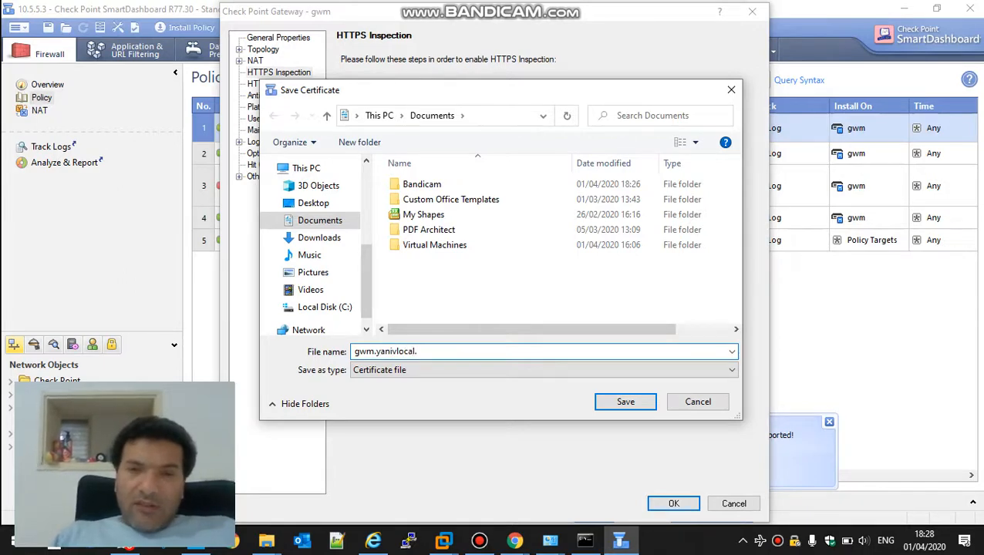
pyautogui.press('BackSpace')
pyautogui.press('BackSpace')
pyautogui.press('BackSpace')
pyautogui.press('BackSpace')
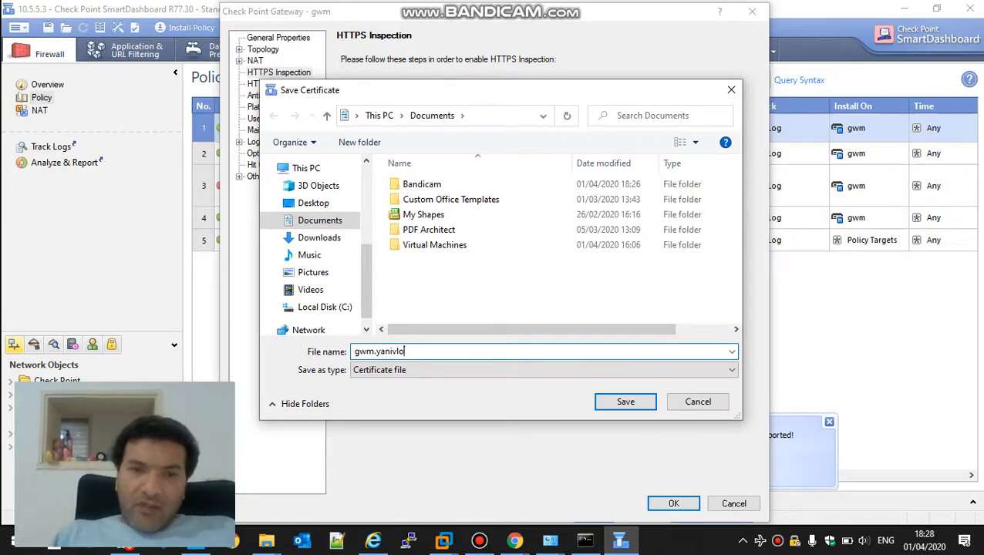
pyautogui.press('BackSpace')
pyautogui.write('ab')
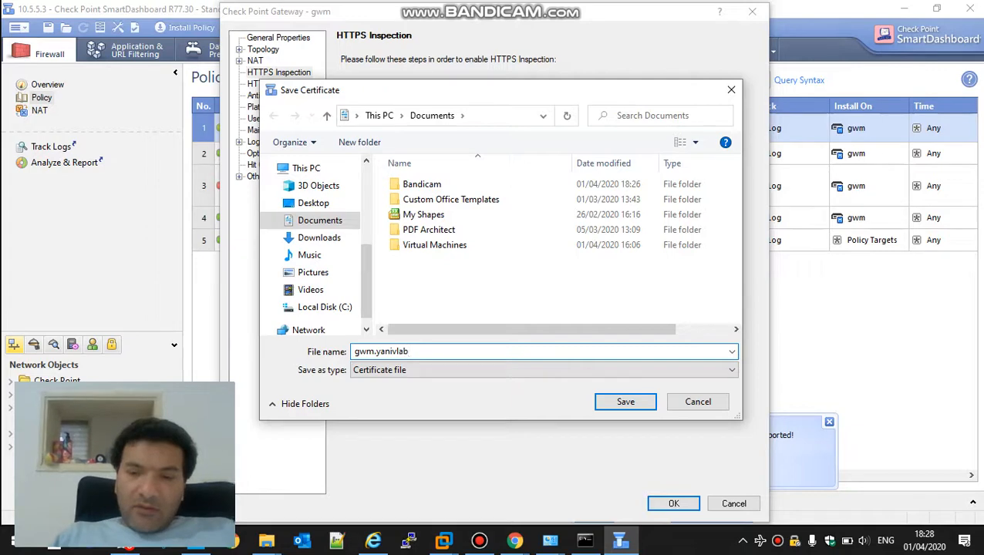
pyautogui.write('.local')
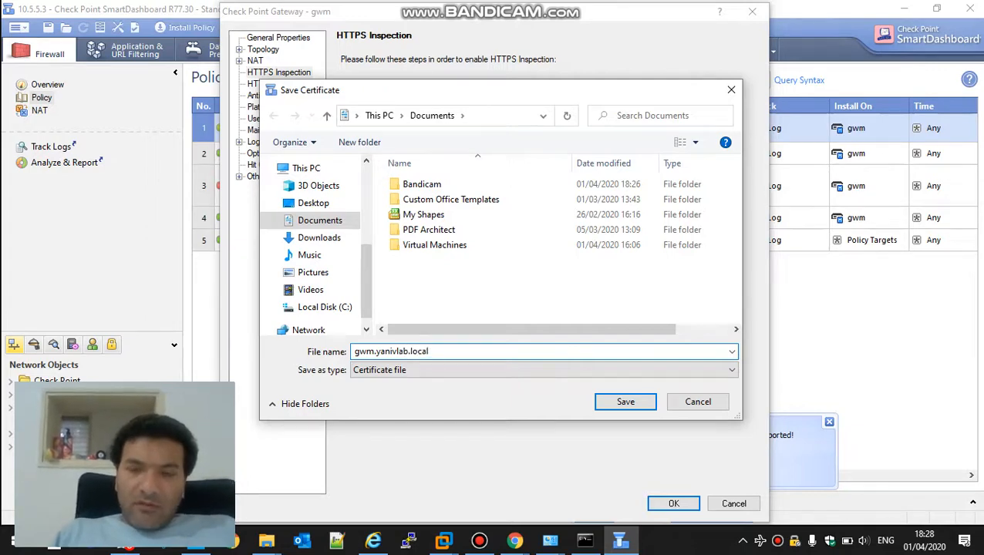
pyautogui.write('-https')
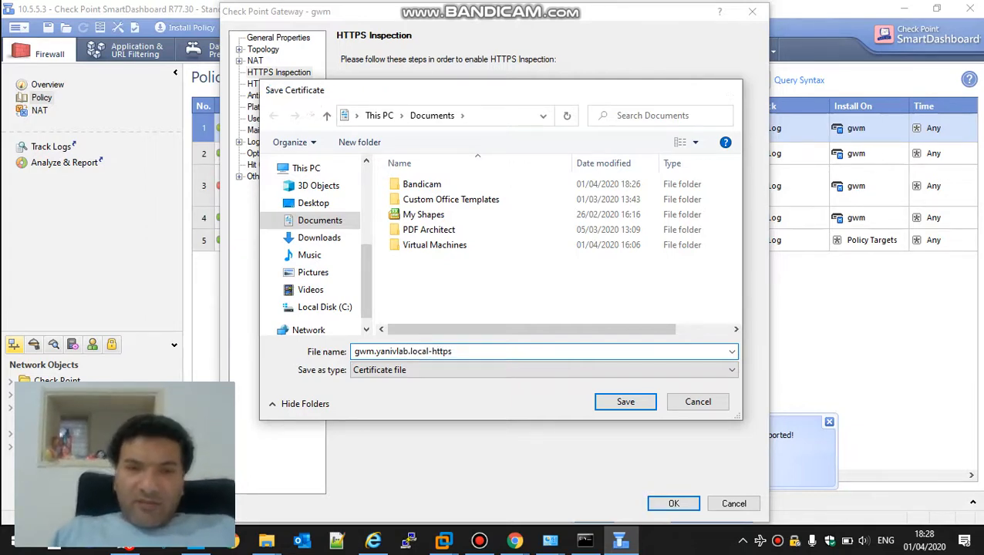
pyautogui.press('Return')
# - Enable HTTPS Inspection on the gwm gateway and accept the gateway properties
pyautogui.click(392, 231)
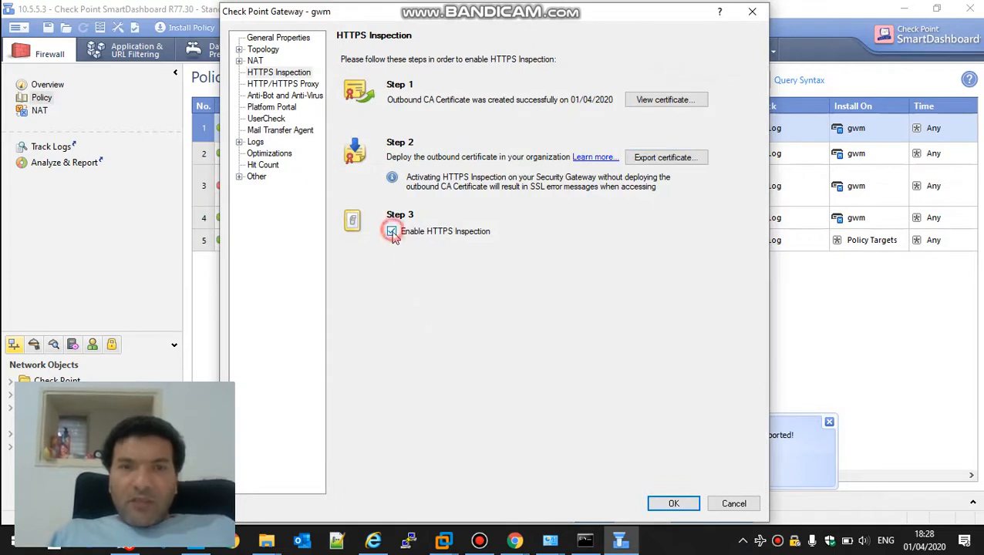
pyautogui.click(672, 509)
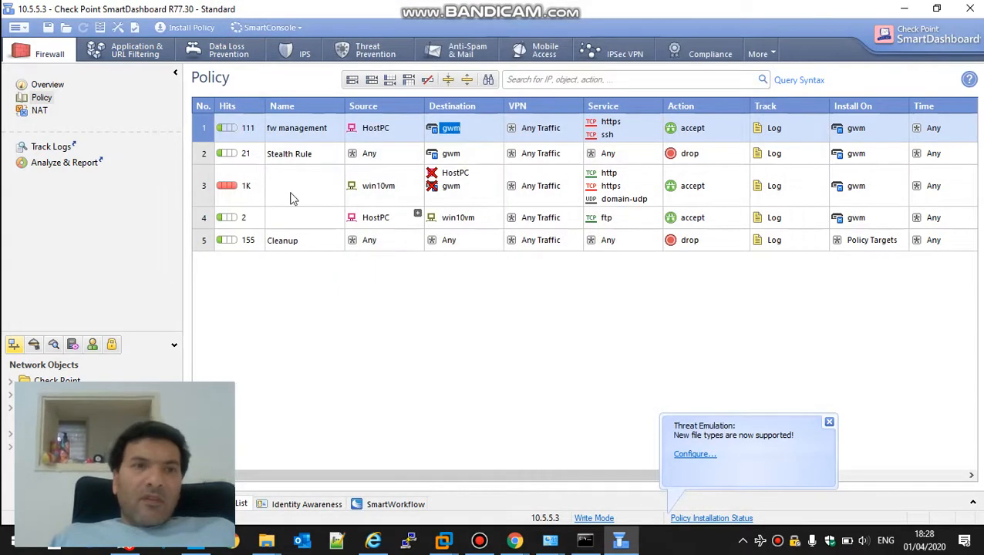
# - In the Application & URL Filtering policy, select YouTube as an additional application for rule 1, Block Child Abuse sites
pyautogui.click(136, 59)
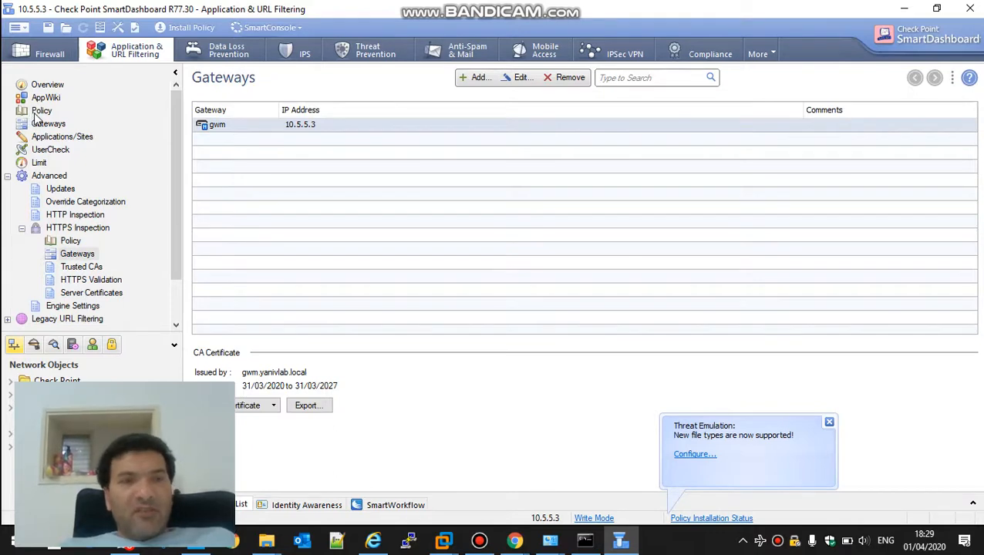
pyautogui.click(38, 112)
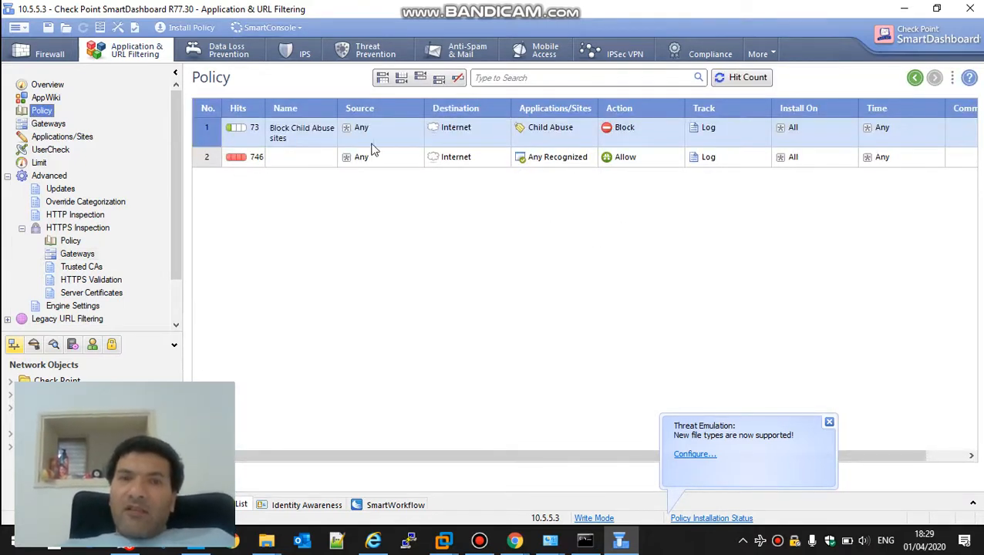
pyautogui.click(591, 127)
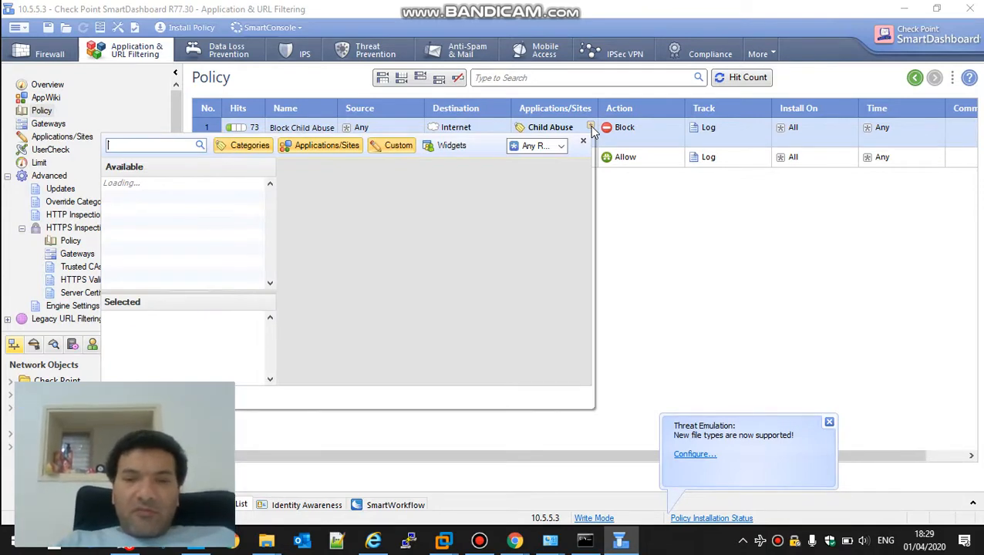
pyautogui.write('youtu')
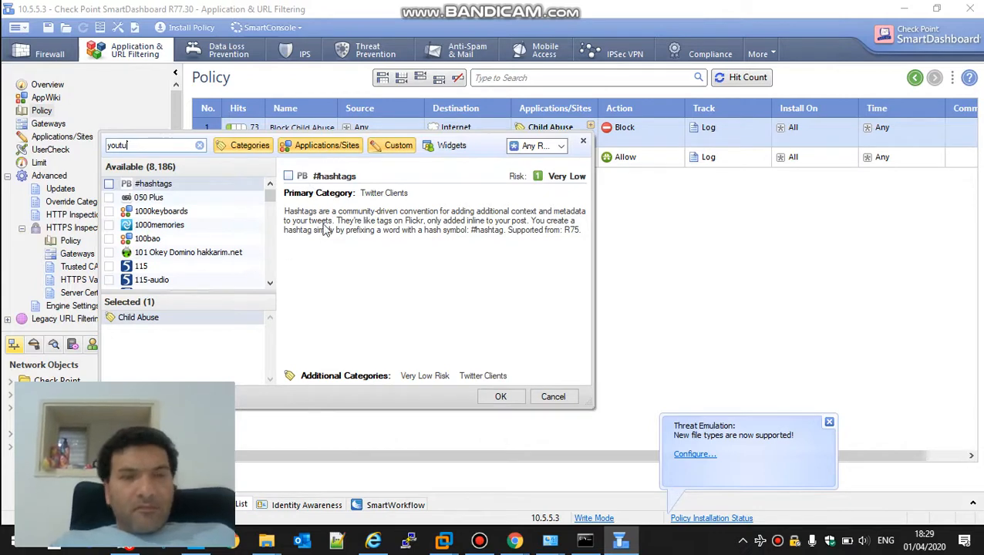
pyautogui.write('b')
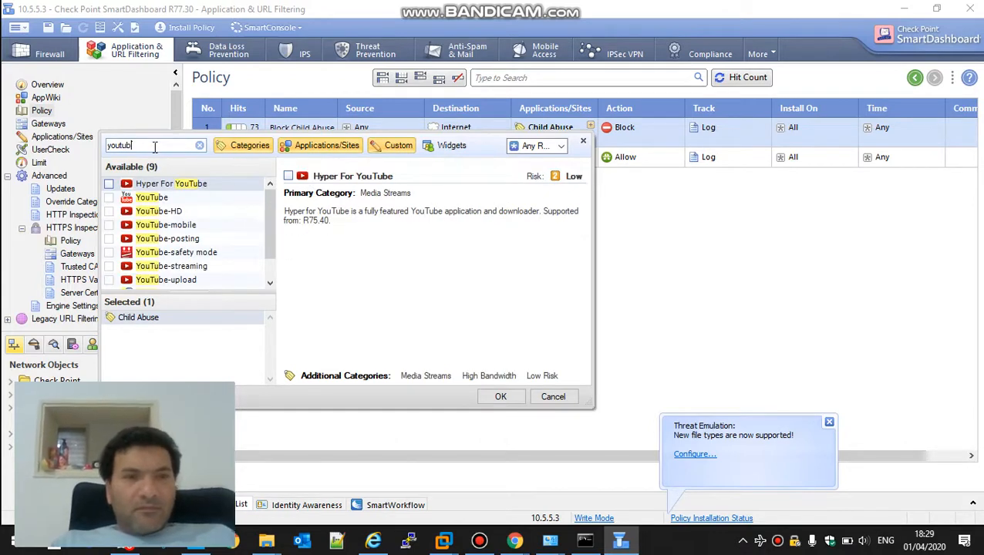
pyautogui.click(108, 197)
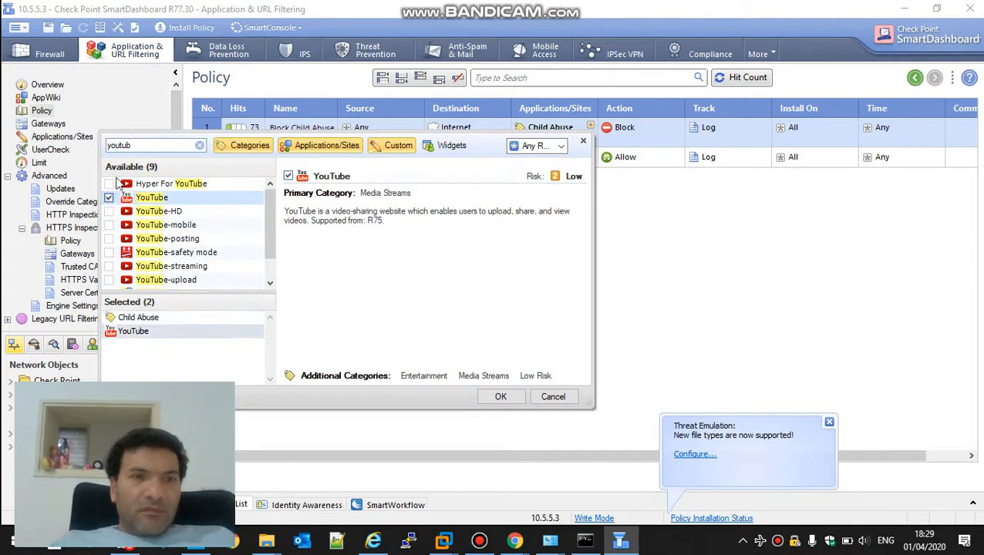
# - Find and select Facebook Entertainment and Facebook for rule 1, and apply the application selection
pyautogui.moveTo(130, 145); pyautogui.dragTo(102, 147)
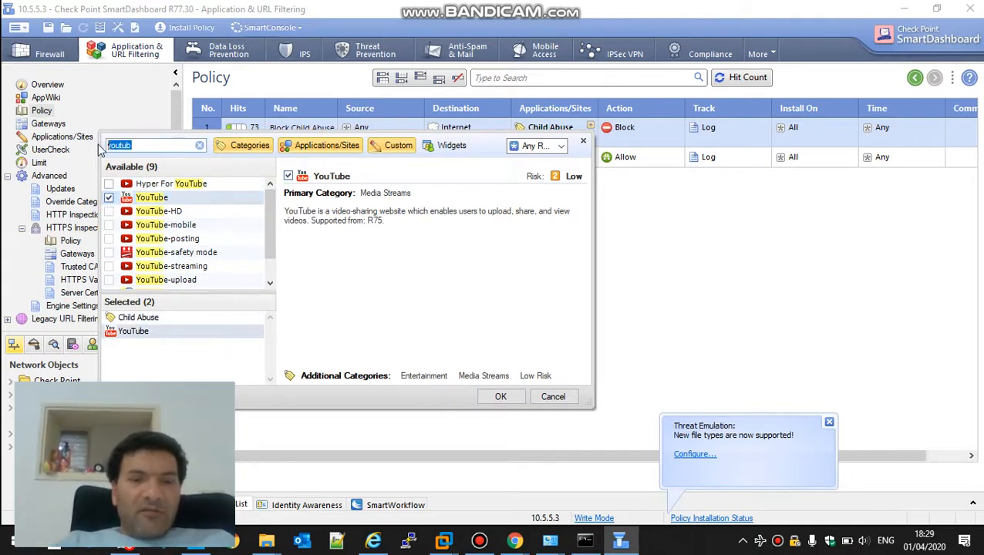
pyautogui.write('face')
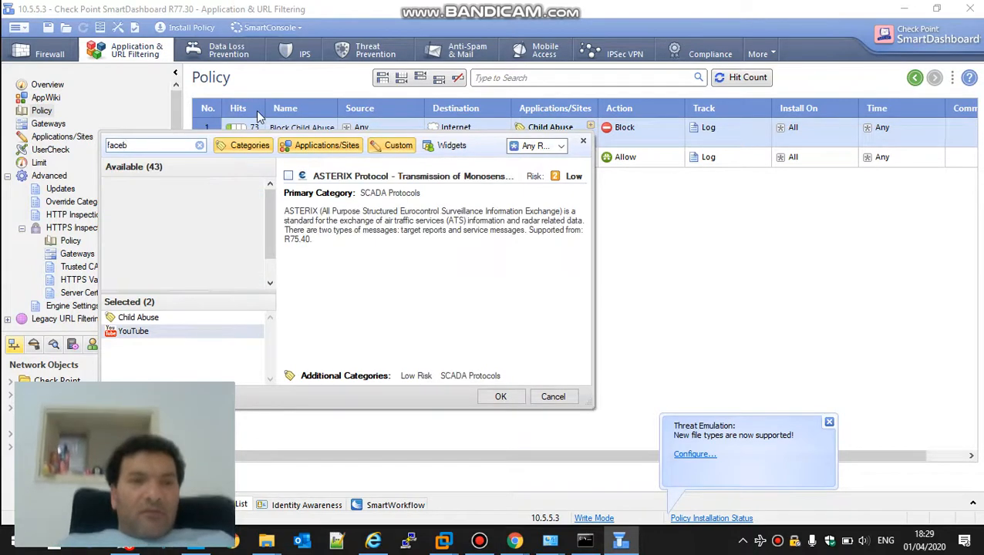
pyautogui.write('b')
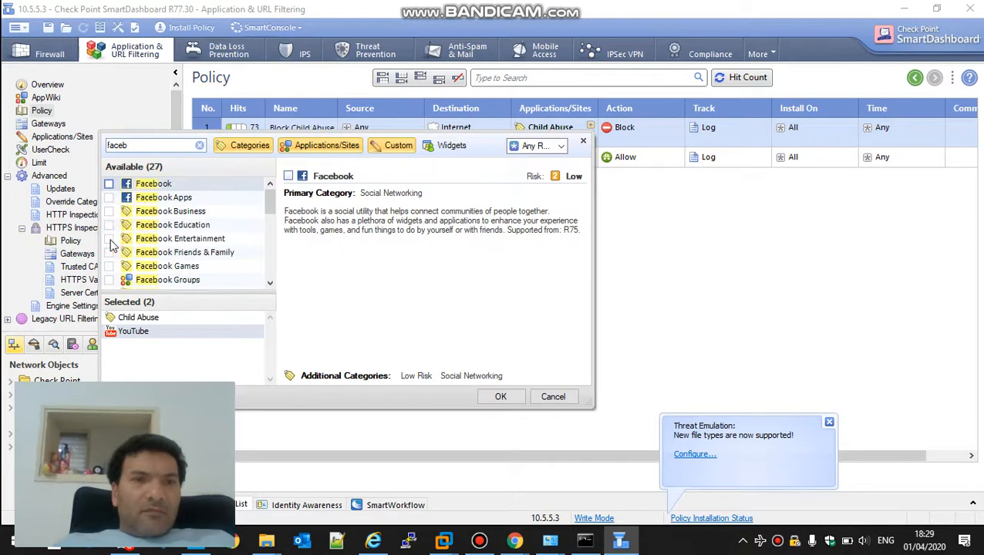
pyautogui.click(108, 239)
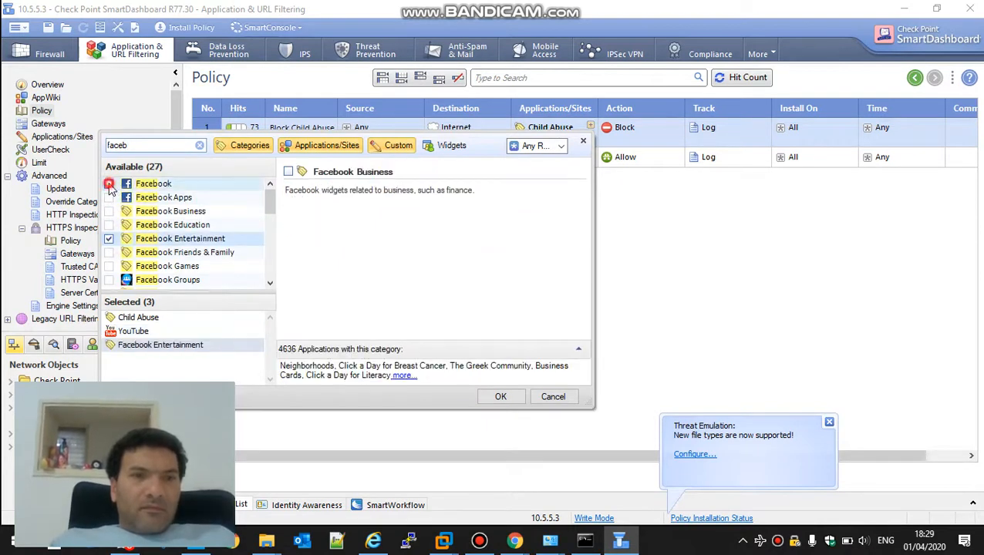
pyautogui.click(108, 184)
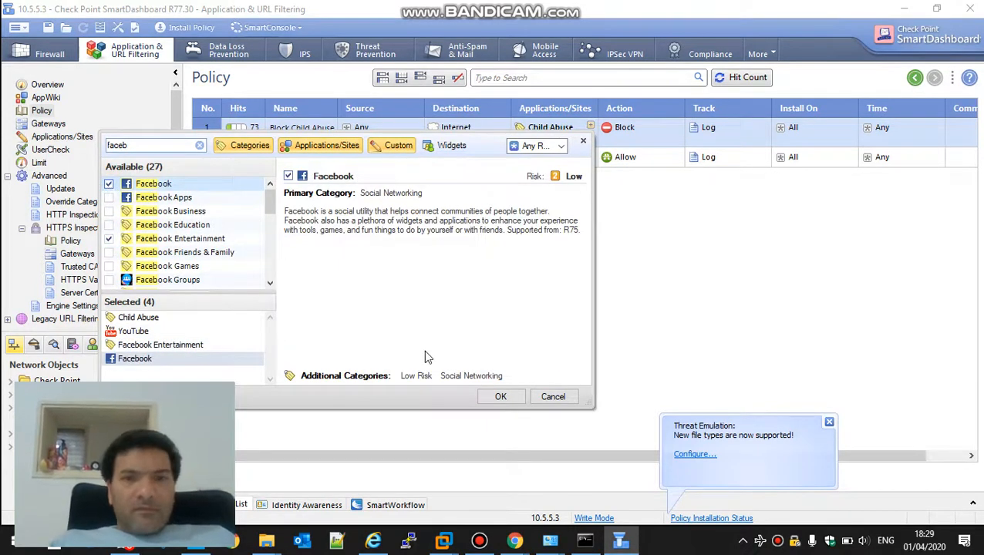
pyautogui.click(503, 399)
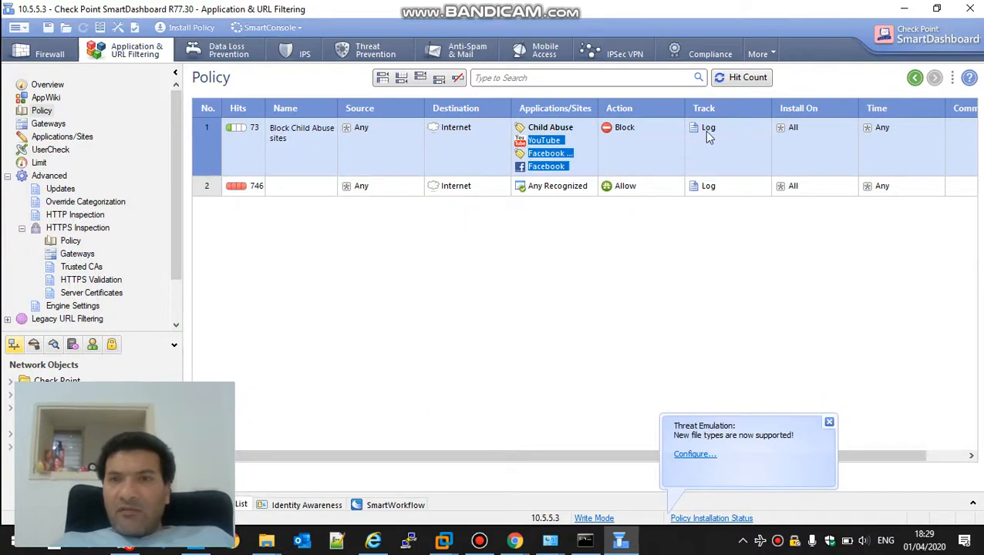
# - Change the action of rule 1 to Inform with the Access Notification message
pyautogui.rightClick(651, 138)
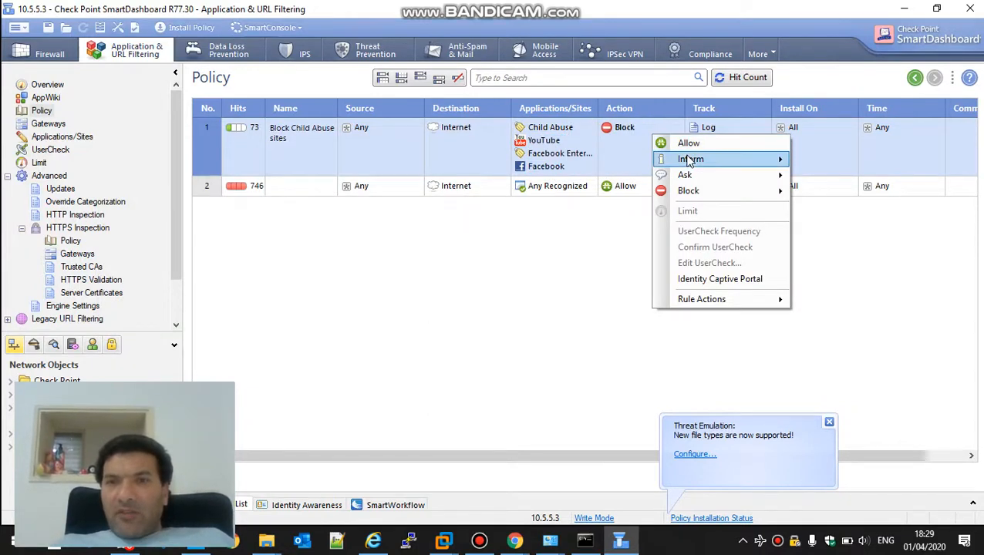
pyautogui.moveTo(689, 160)
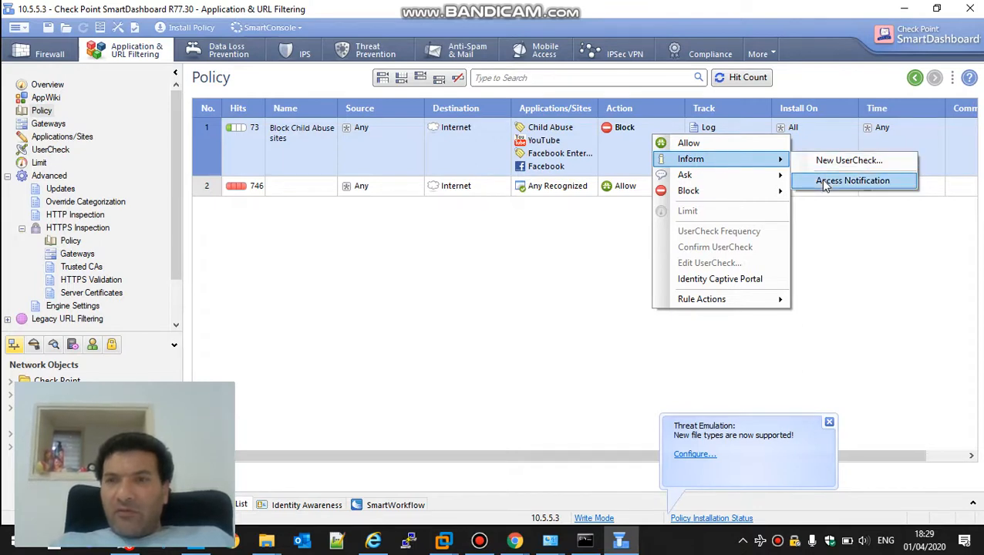
pyautogui.click(822, 179)
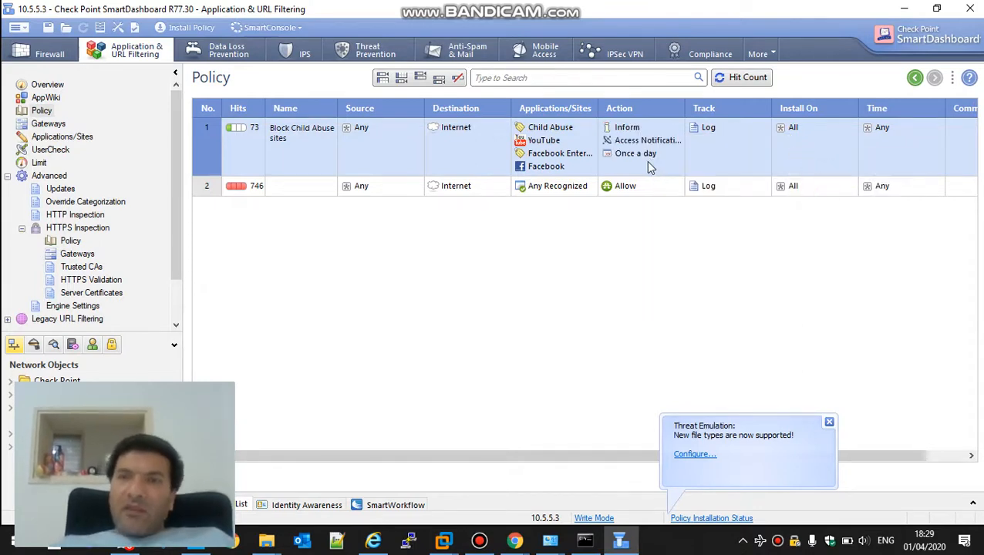
# - Find the News / Media category and select it as the application category for rule 2, the Allow rule
pyautogui.click(592, 187)
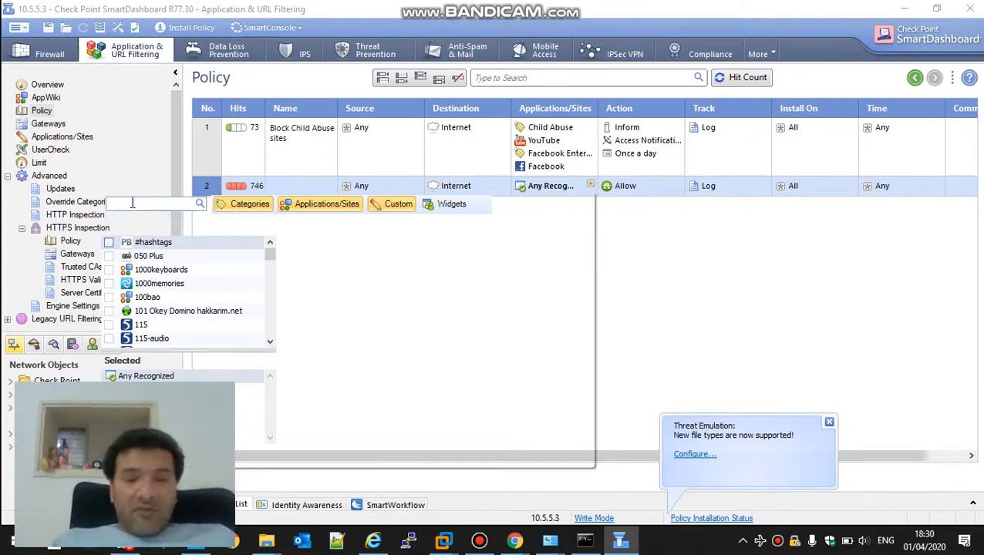
pyautogui.write('news')
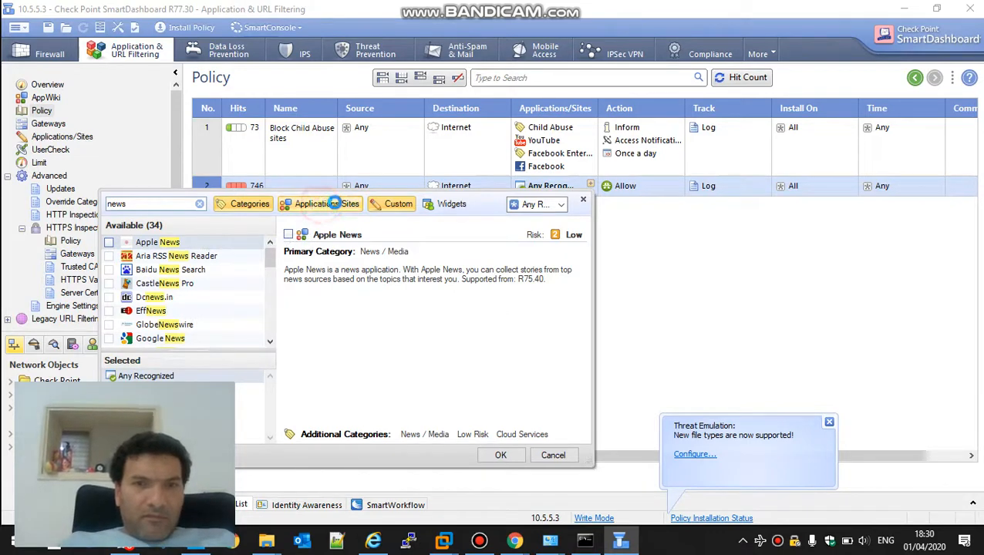
pyautogui.click(394, 205)
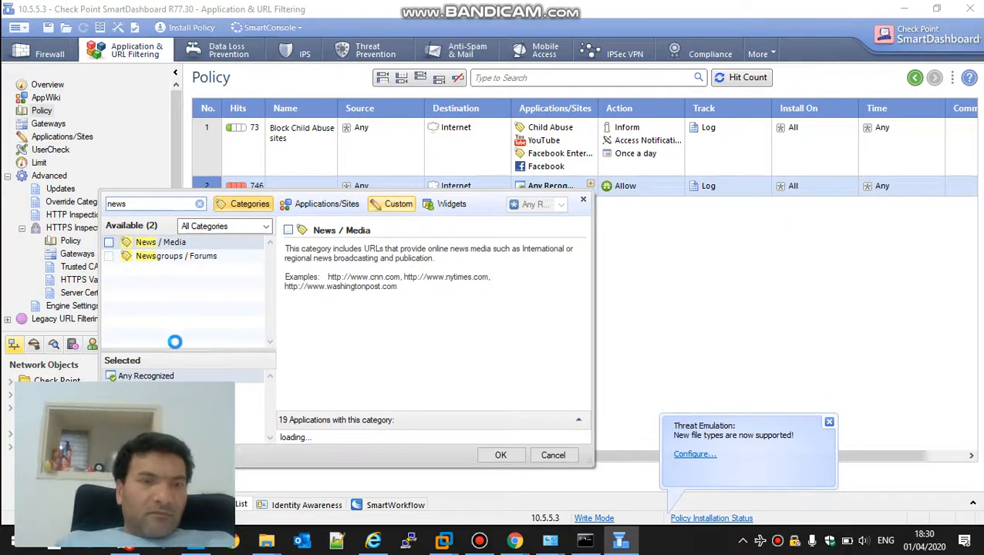
pyautogui.click(109, 243)
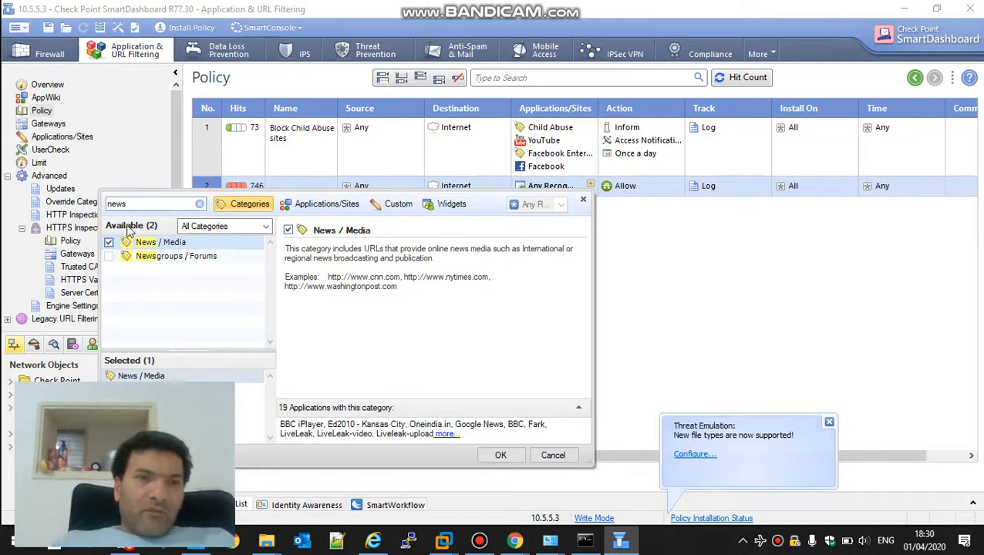
# - Find and add the Business / Economy category to rule 2, and apply the category selection
pyautogui.moveTo(138, 204); pyautogui.dragTo(99, 212)
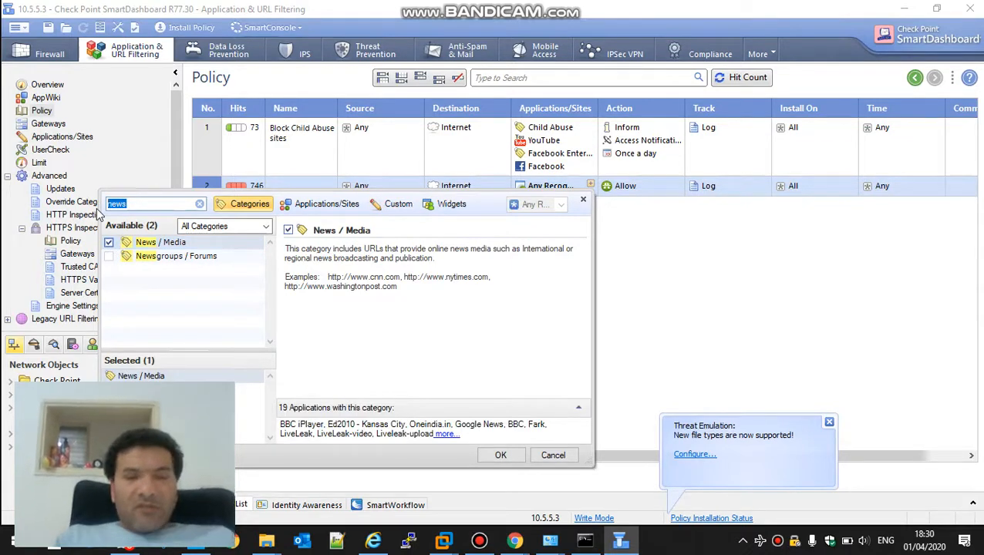
pyautogui.write('b')
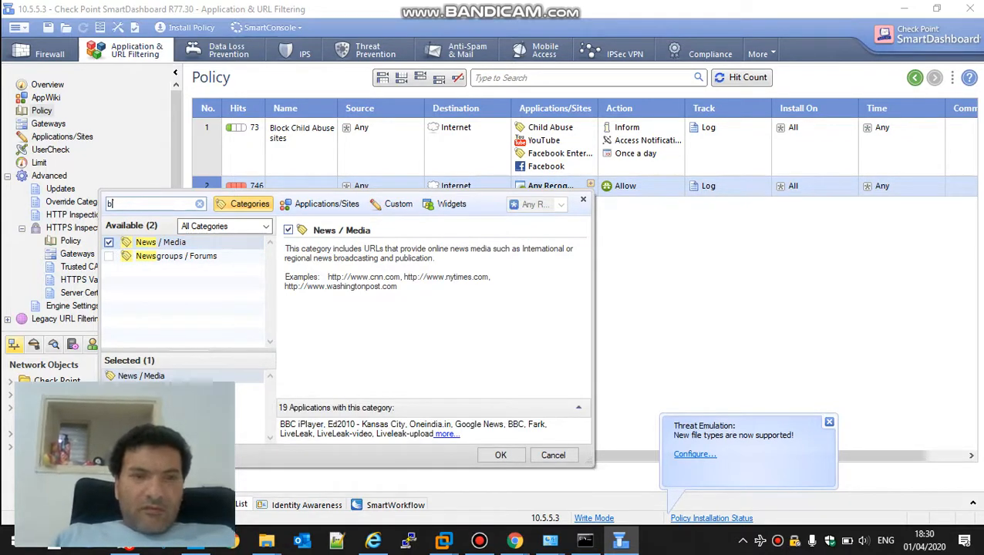
pyautogui.write('uis')
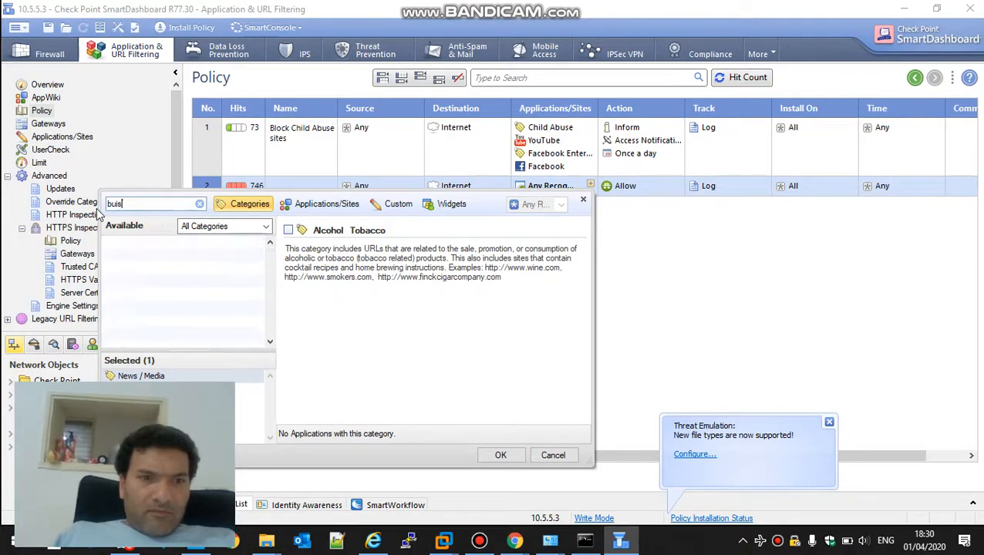
pyautogui.press('BackSpace')
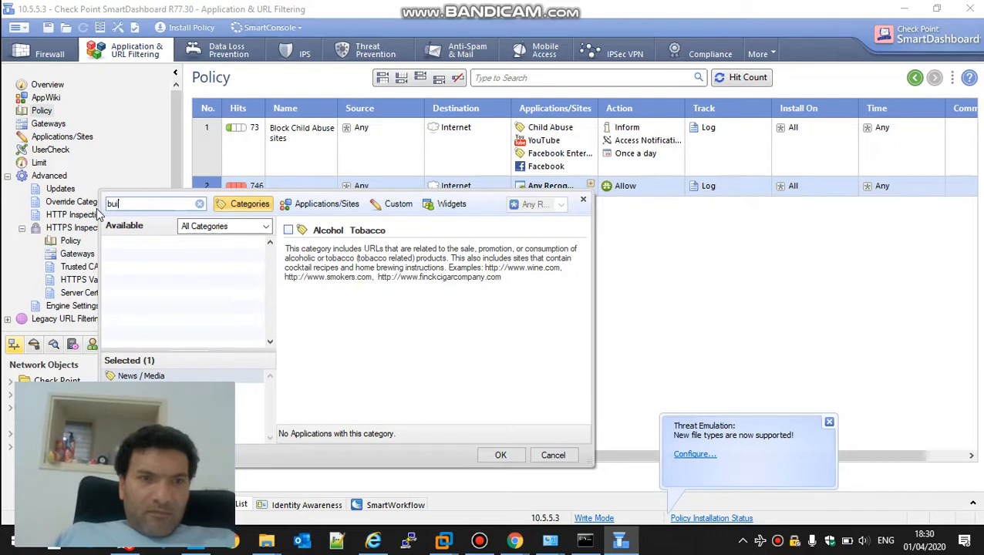
pyautogui.press('BackSpace')
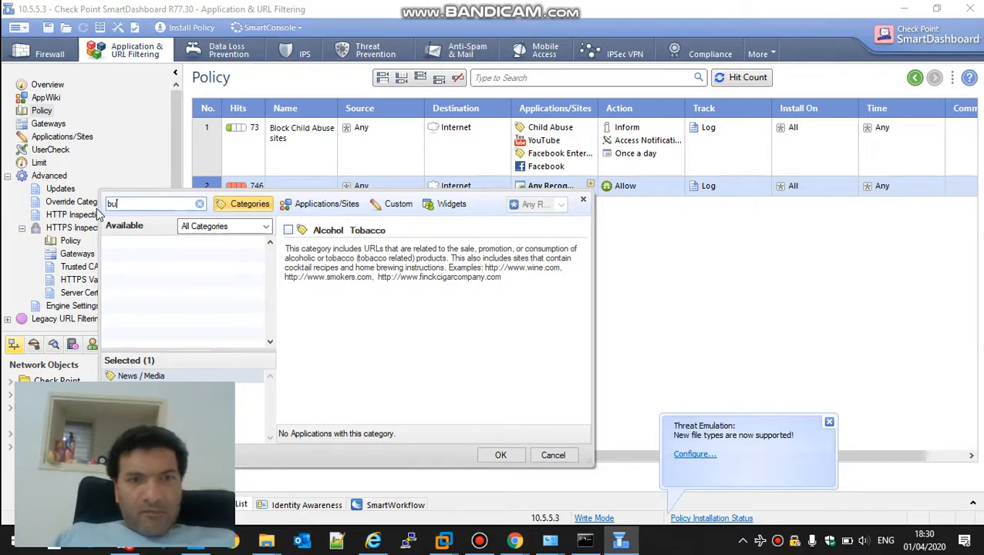
pyautogui.write('s')
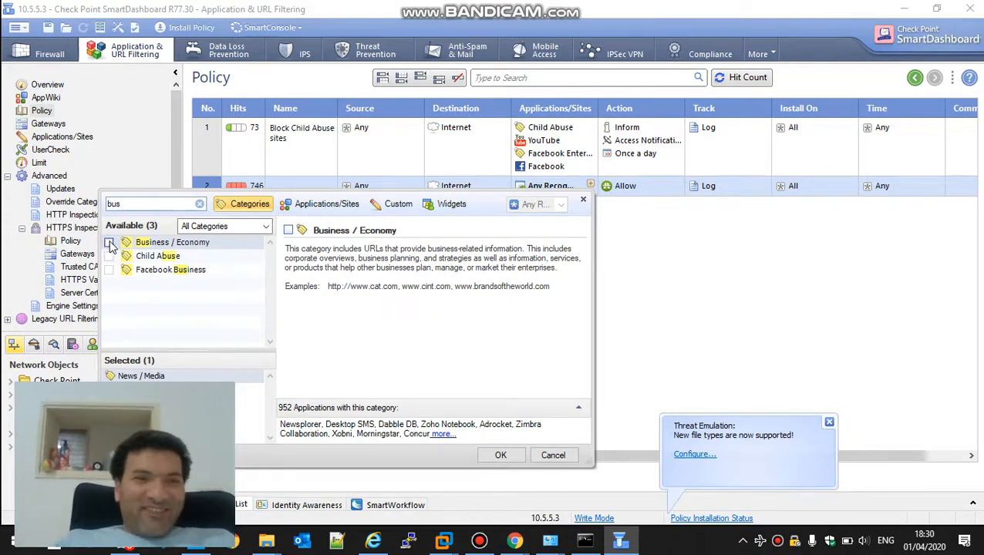
pyautogui.click(109, 243)
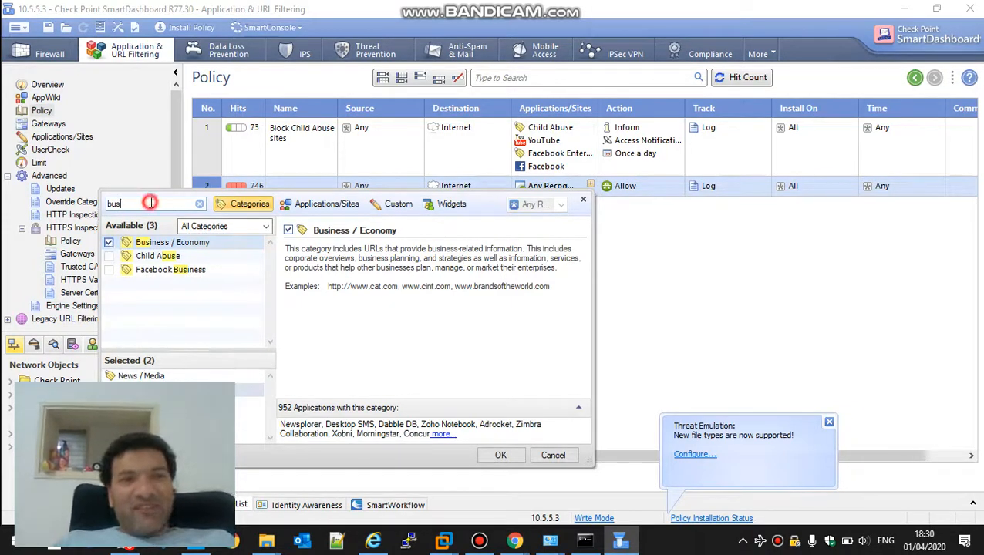
pyautogui.moveTo(147, 204); pyautogui.dragTo(107, 204)
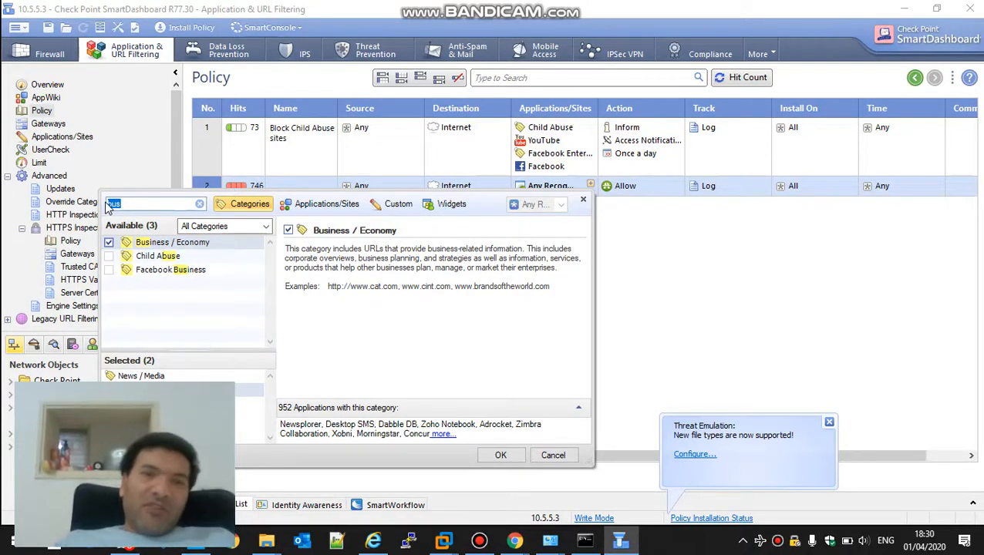
pyautogui.click(500, 455)
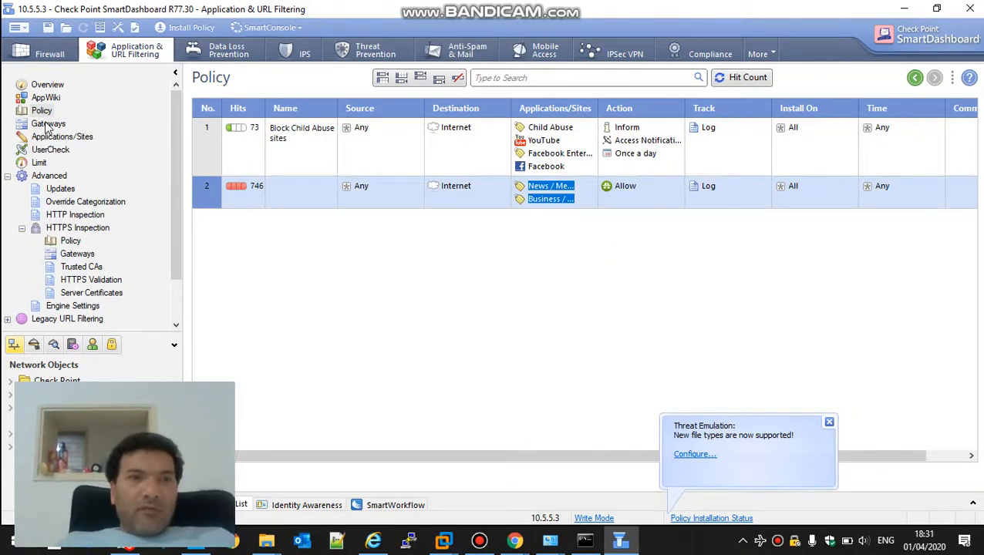
# - Switch to the Windows 10 x64 virtual machine in VMware Workstation, launch Microsoft Edge and load the Google favorite
pyautogui.click(42, 52)
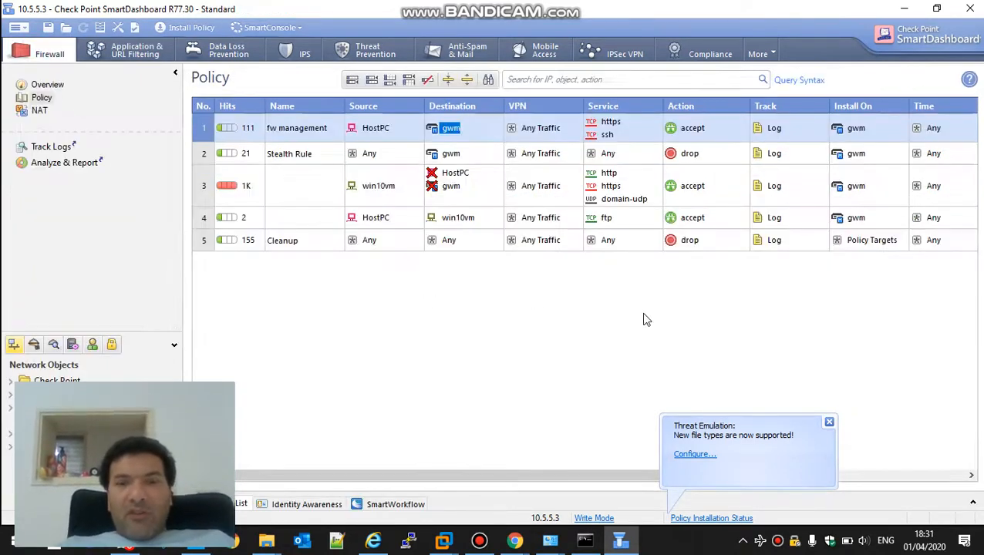
pyautogui.click(444, 544)
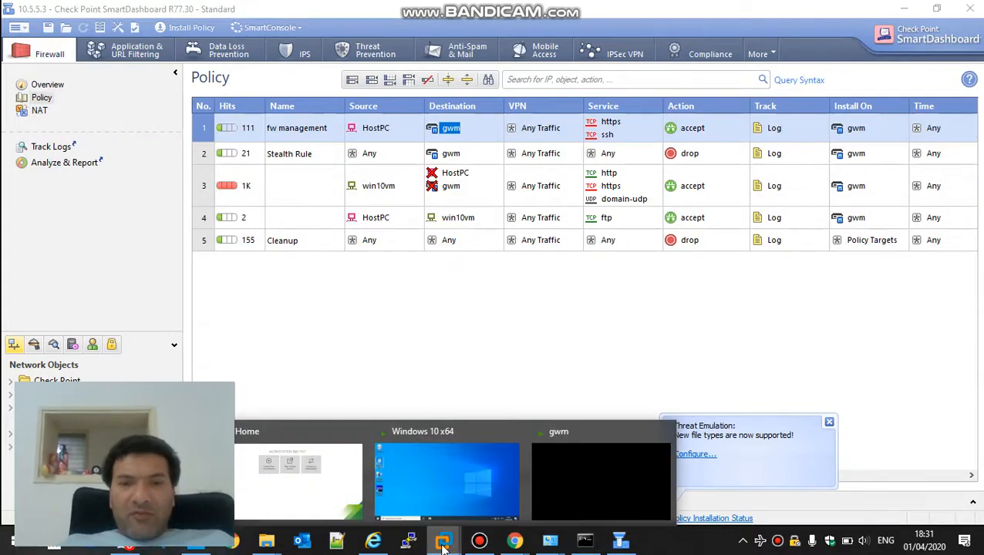
pyautogui.click(453, 461)
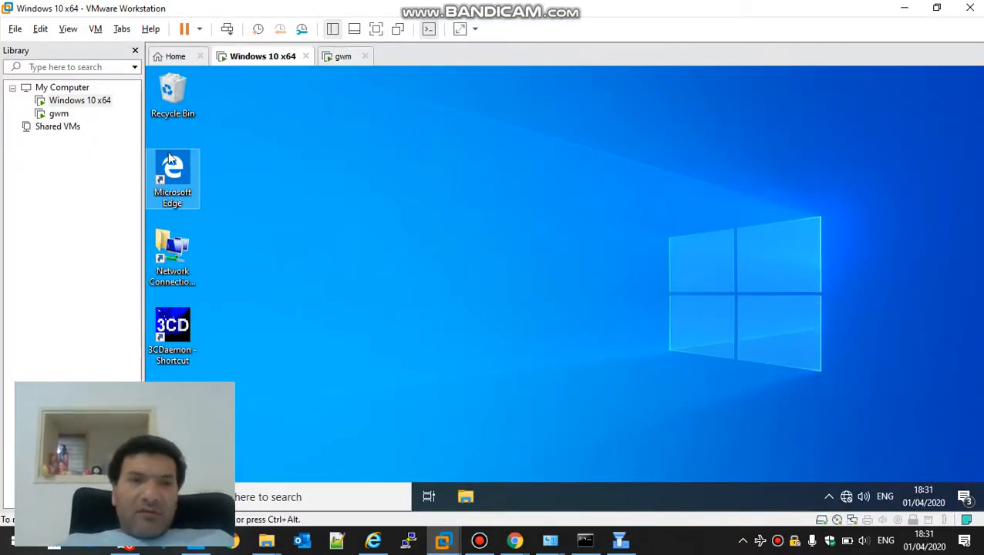
pyautogui.doubleClick(169, 164)
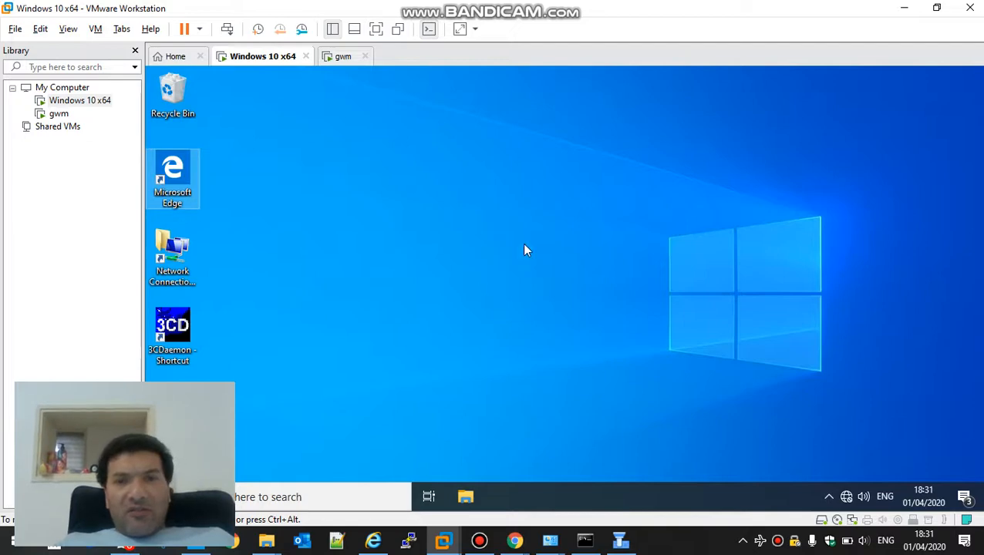
pyautogui.click(633, 245)
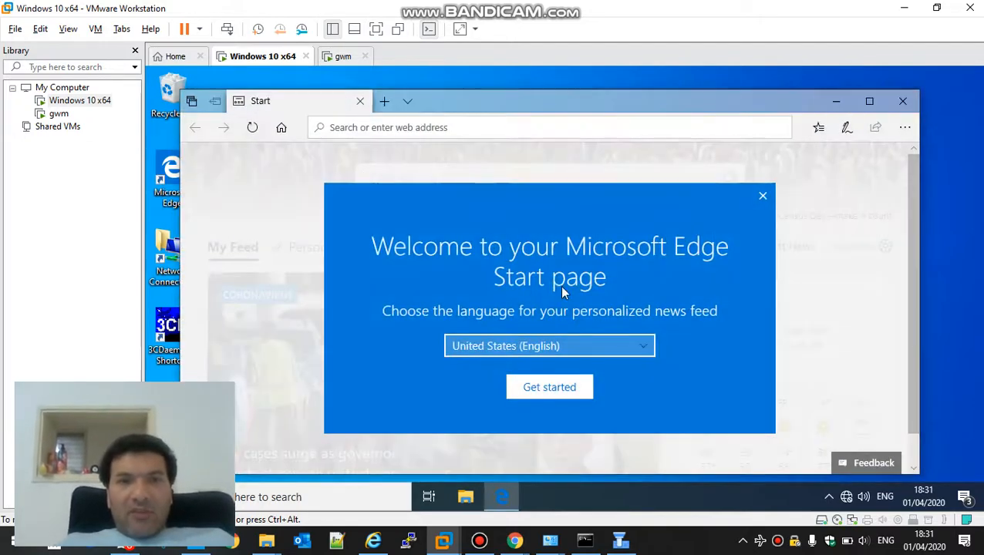
pyautogui.click(904, 130)
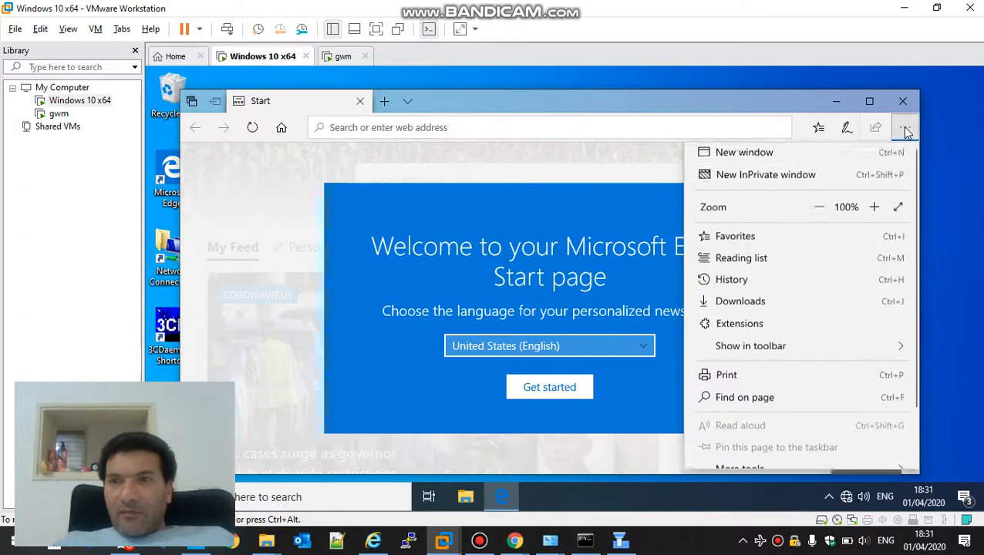
pyautogui.click(752, 241)
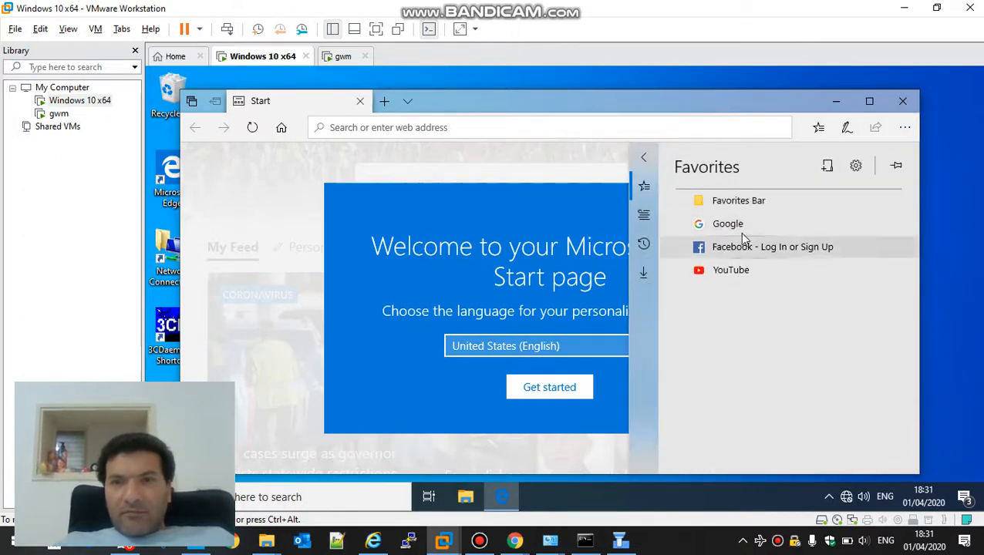
pyautogui.click(733, 227)
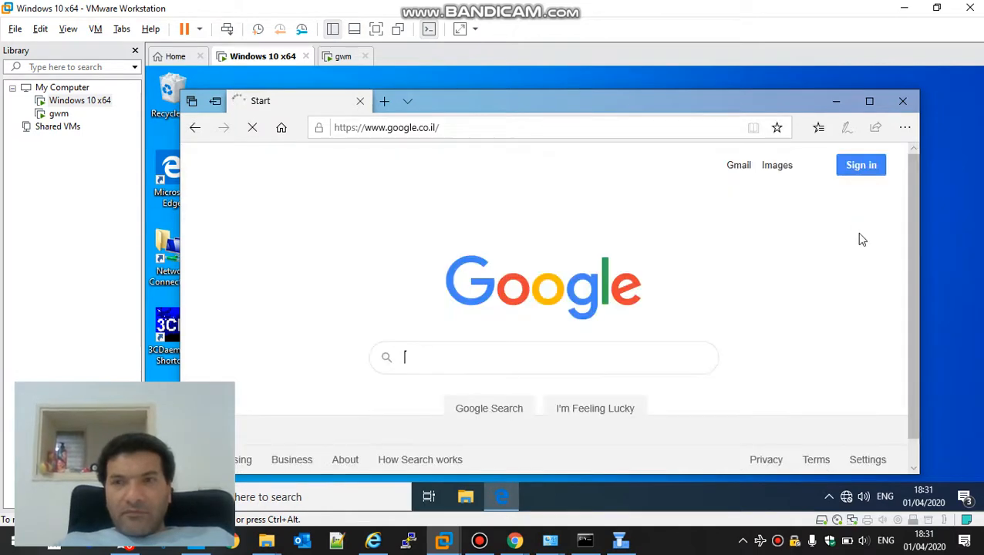
# - Visit the saved Facebook and YouTube favorites in Edge to test access to both sites
pyautogui.click(819, 129)
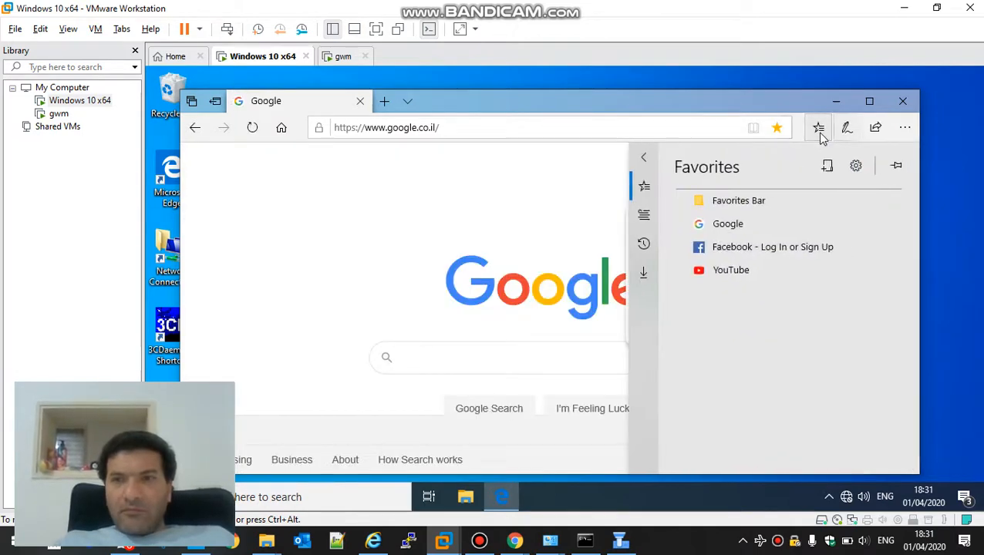
pyautogui.click(742, 248)
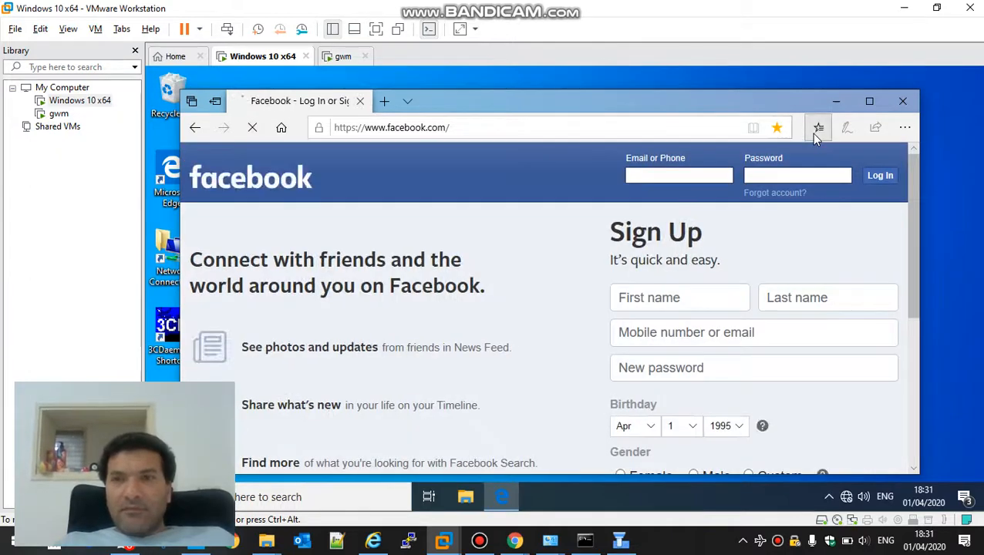
pyautogui.click(816, 131)
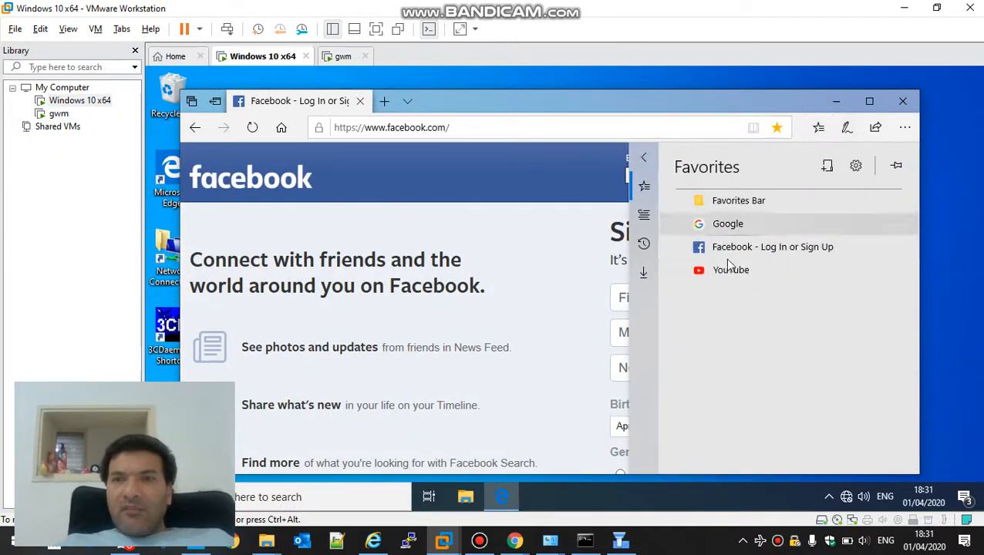
pyautogui.click(729, 272)
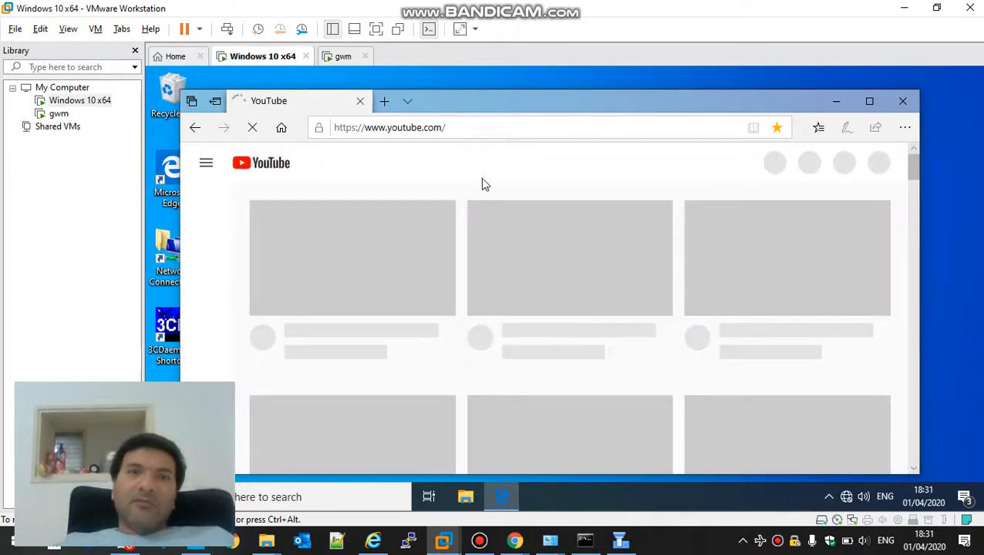
# - Search the web for cnn and open the CNN - Breaking News, Latest News and Videos result
pyautogui.click(478, 130)
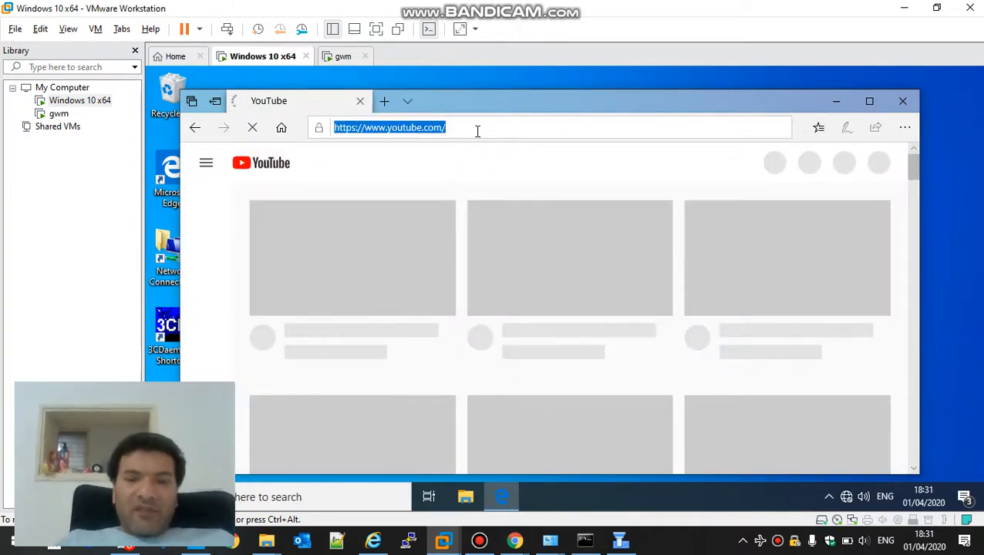
pyautogui.write('cnn')
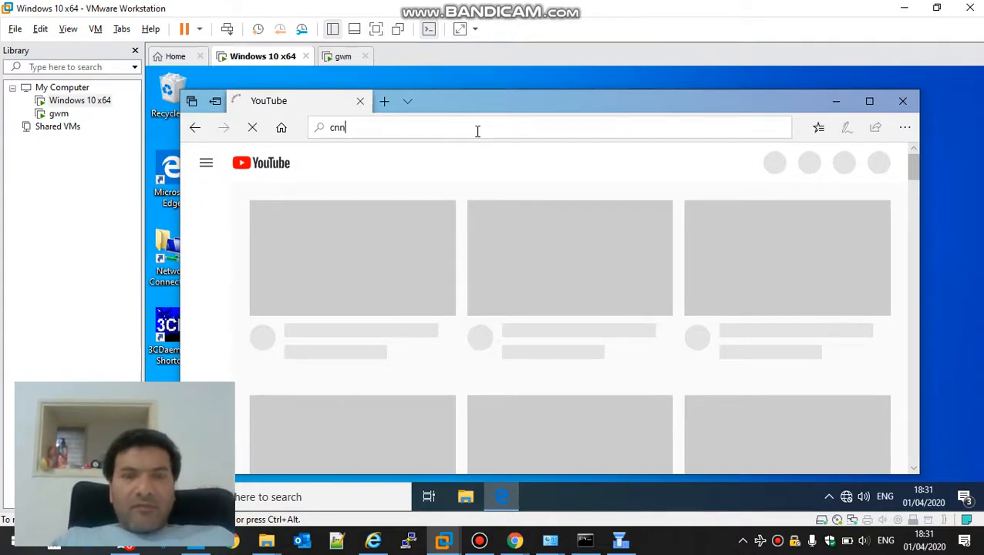
pyautogui.press('Return')
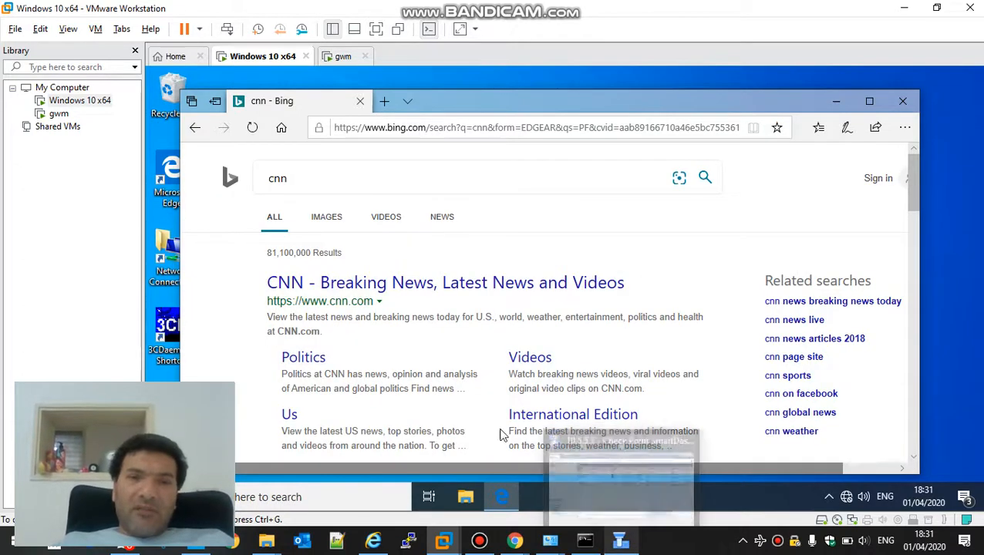
pyautogui.click(321, 283)
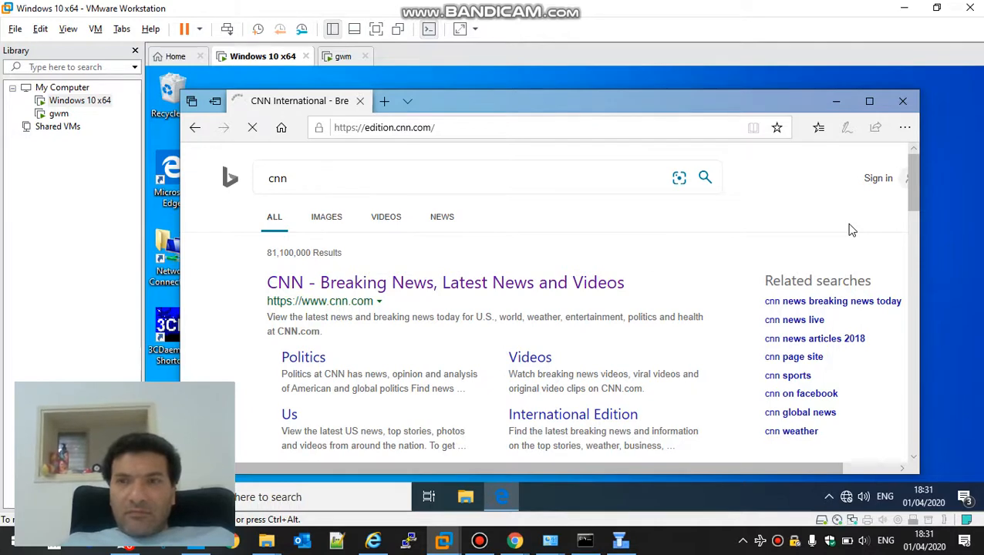
# - Save the CNN International page to the Favorites folder in Edge
pyautogui.click(819, 129)
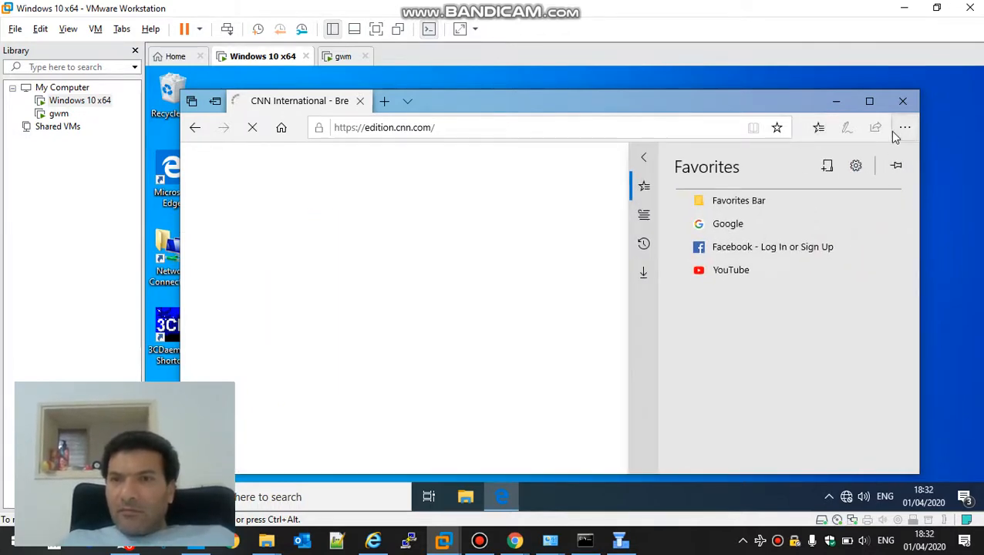
pyautogui.click(781, 134)
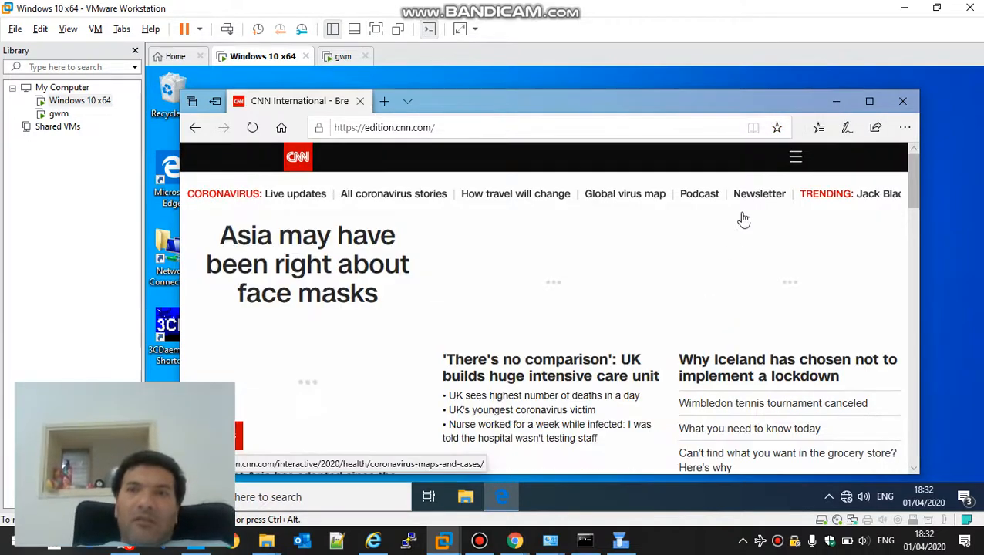
pyautogui.click(777, 129)
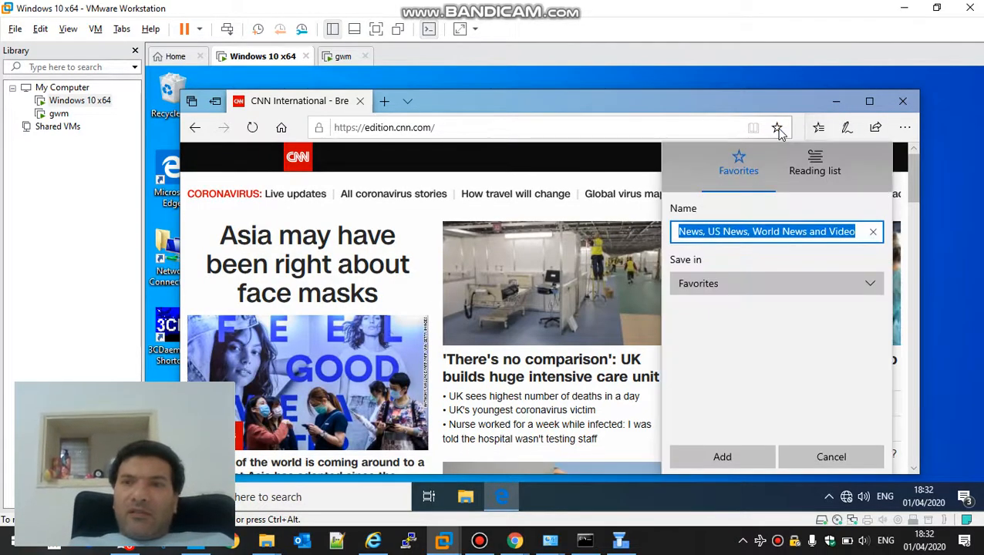
pyautogui.click(725, 460)
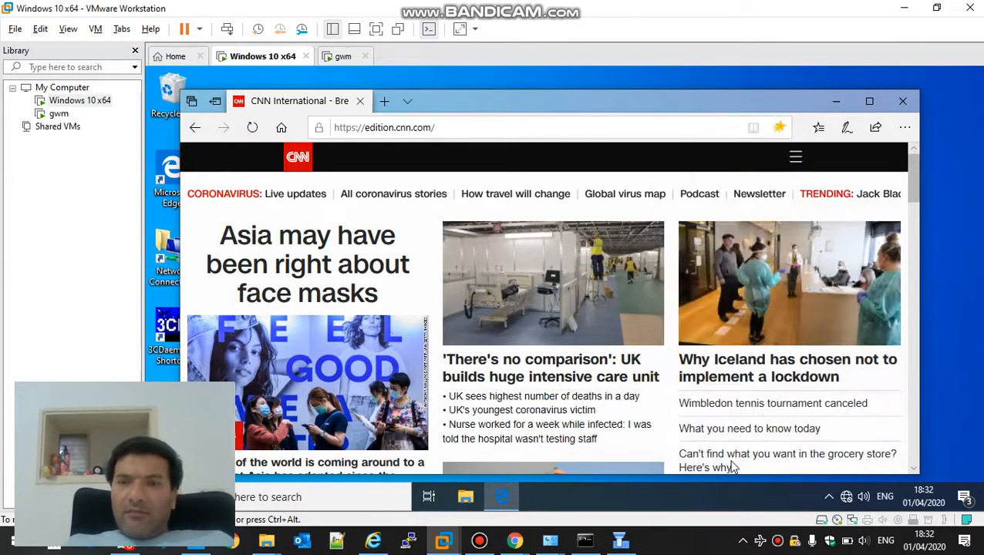
# - Switch back to Check Point SmartDashboard and display the Application & URL Filtering policy
pyautogui.click(622, 542)
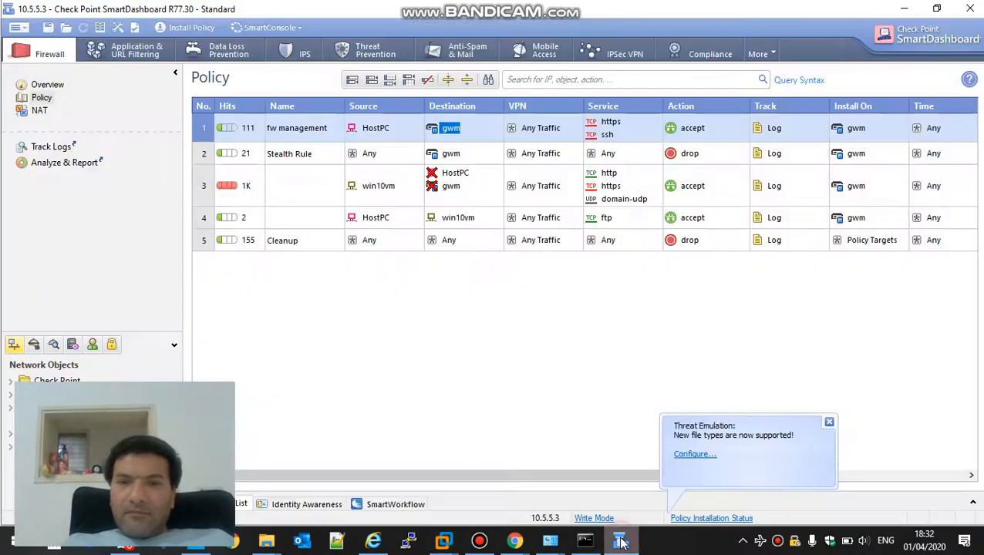
pyautogui.click(139, 55)
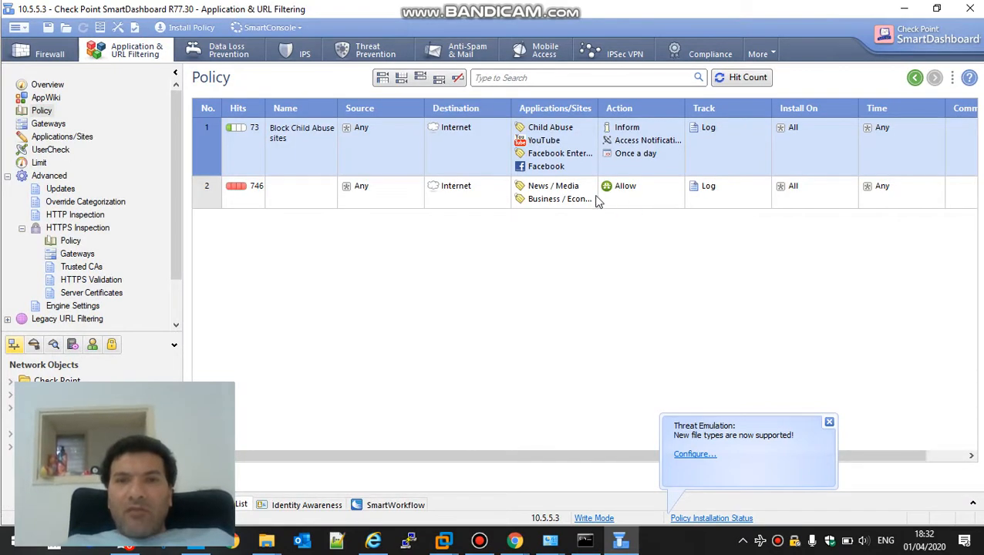
# - Search for goog among the applications and categories available to rule 2 and look through the Google entries
pyautogui.click(591, 186)
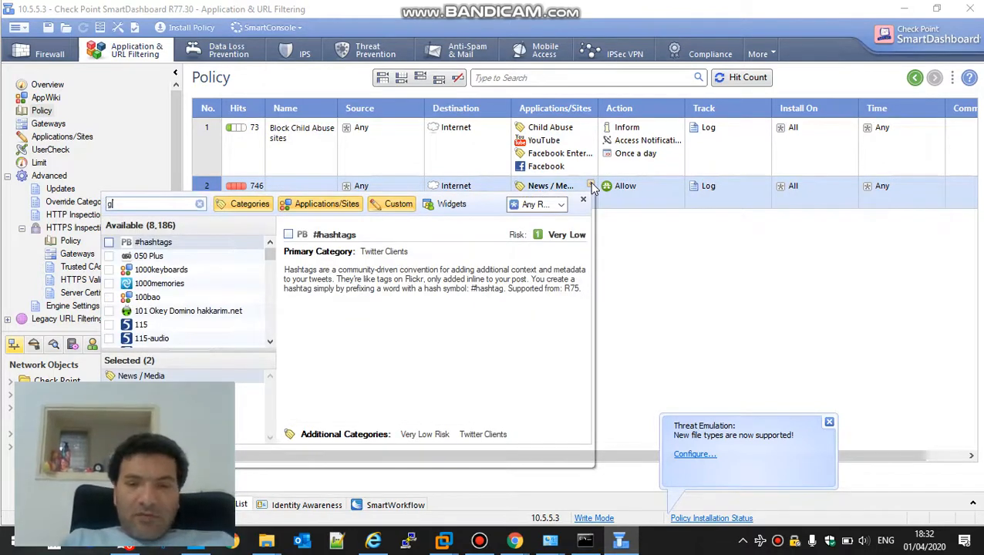
pyautogui.write('goog')
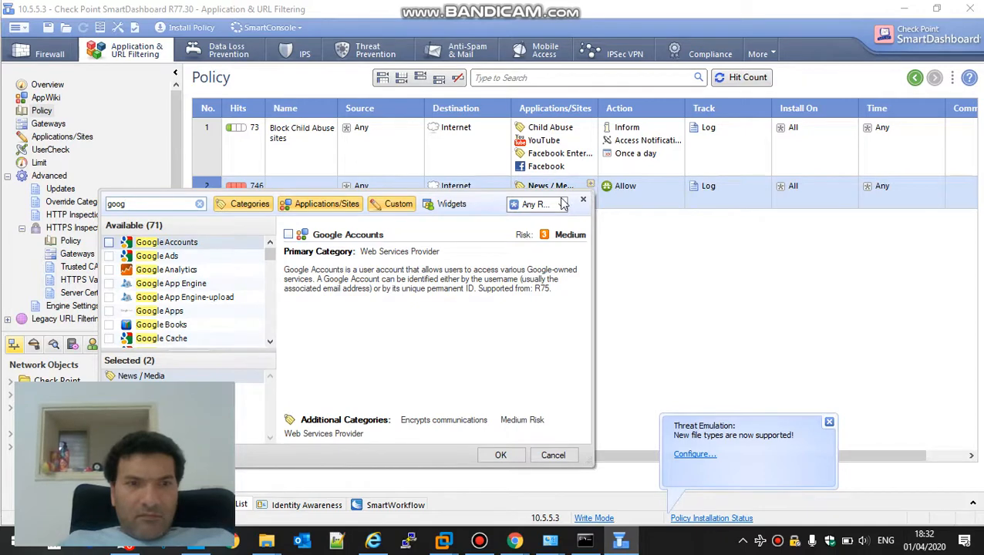
pyautogui.click(269, 319)
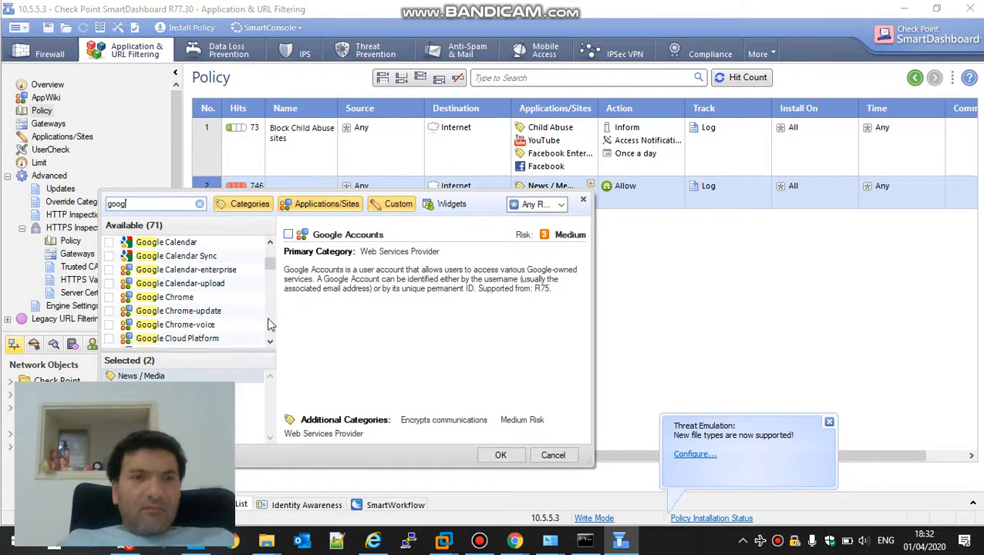
pyautogui.click(270, 324)
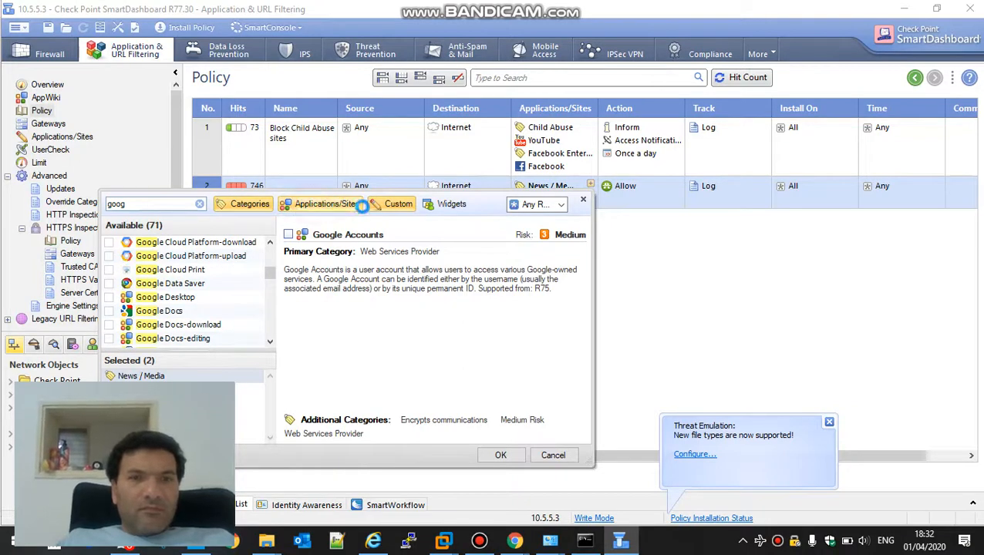
# - Restrict the list to categories, search for search, and add Search Engines / Portals to rule 2's Applications/Sites
pyautogui.click(386, 209)
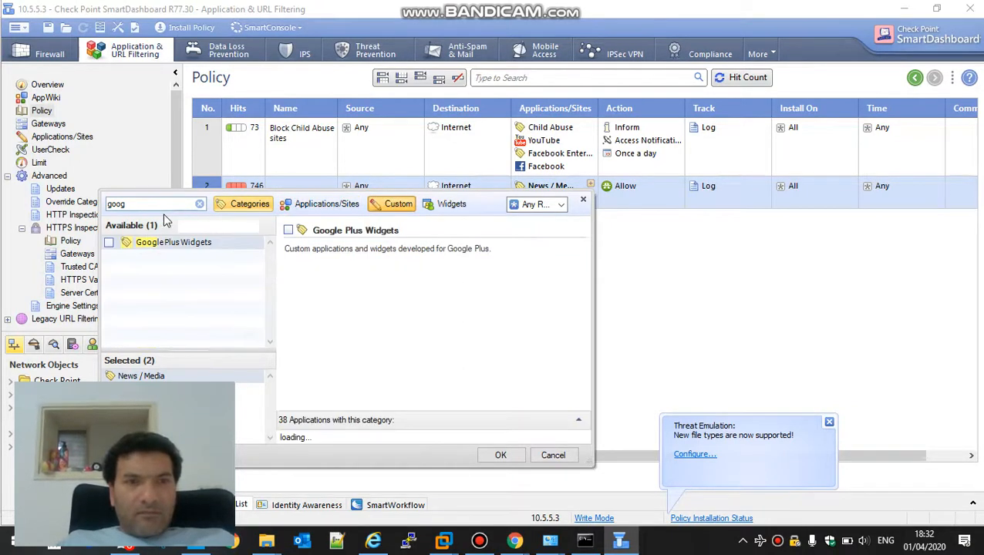
pyautogui.click(121, 207)
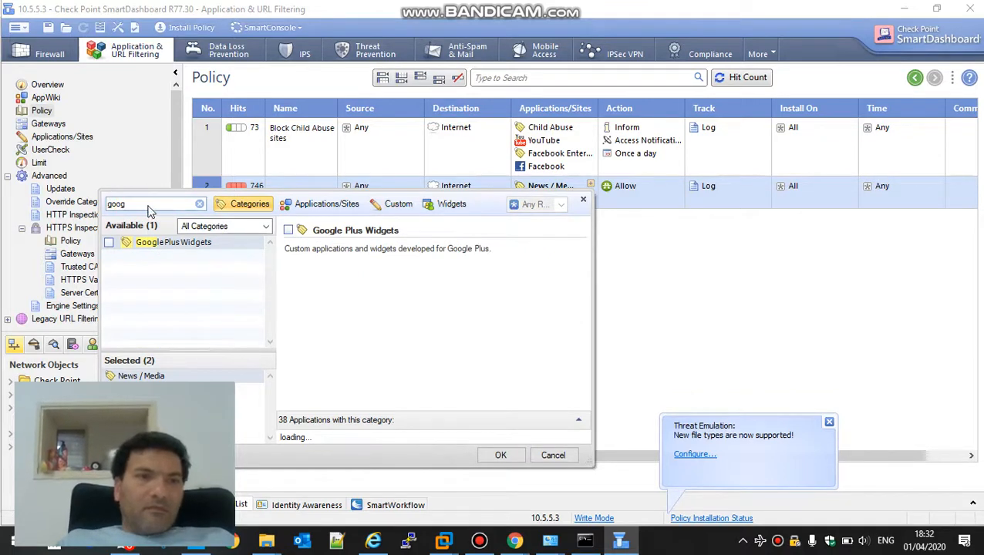
pyautogui.doubleClick(143, 205)
pyautogui.write('s')
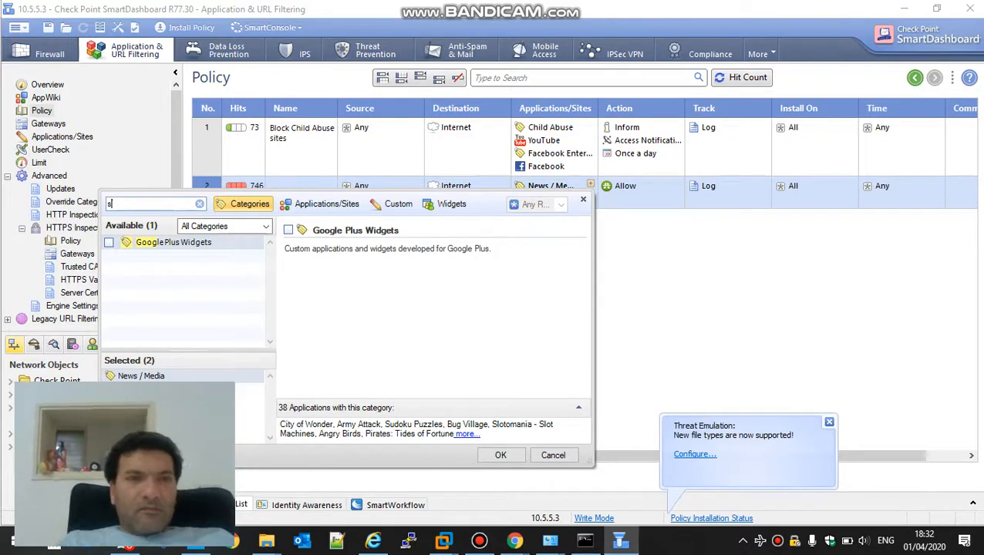
pyautogui.write('earch')
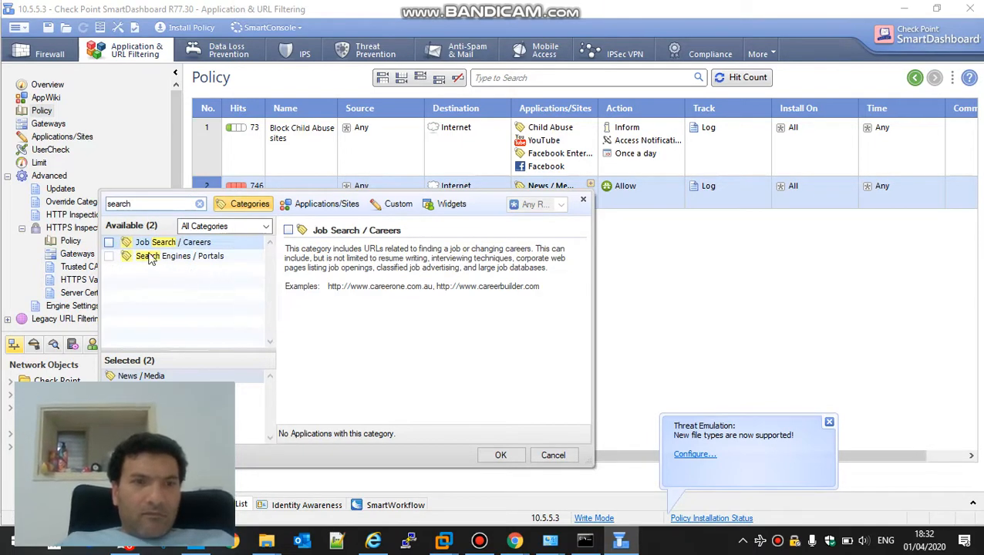
pyautogui.click(108, 256)
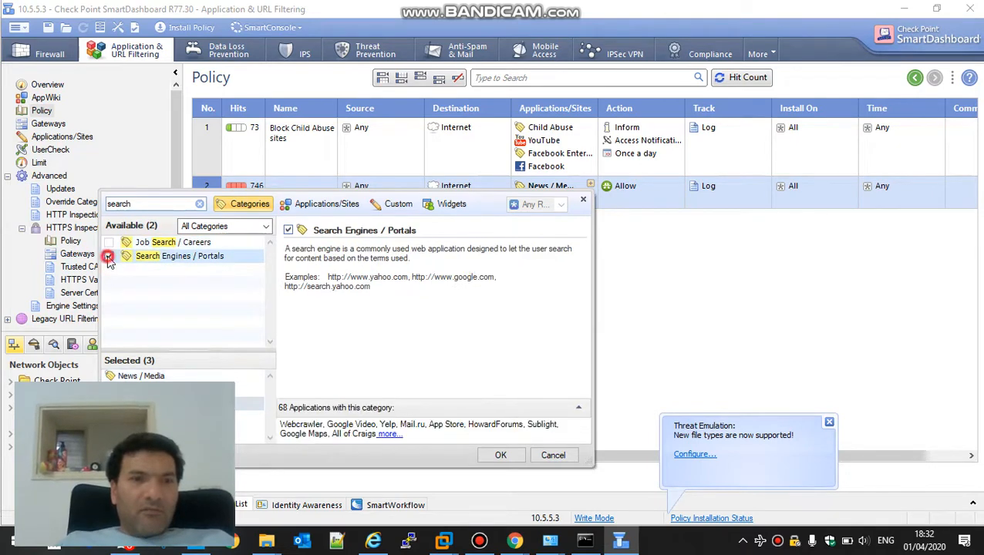
pyautogui.click(506, 456)
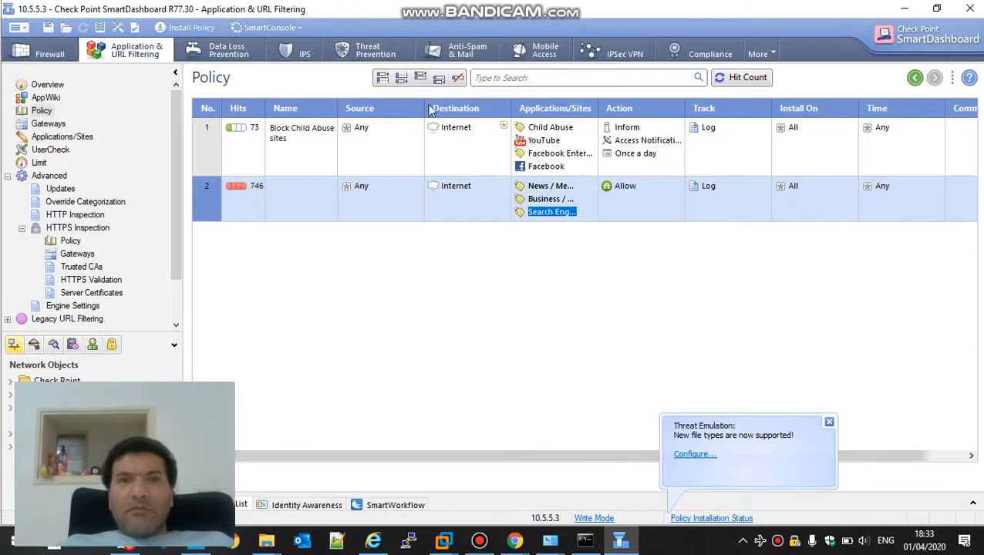
# - Install the Standard policy on the gwm gateway and move the progress window clear of the rules
pyautogui.click(193, 31)
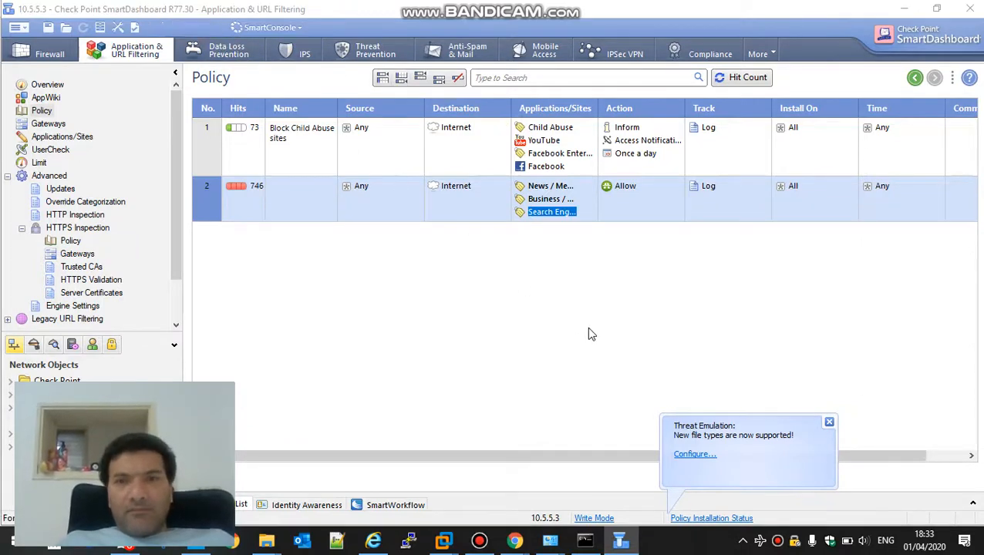
pyautogui.click(564, 443)
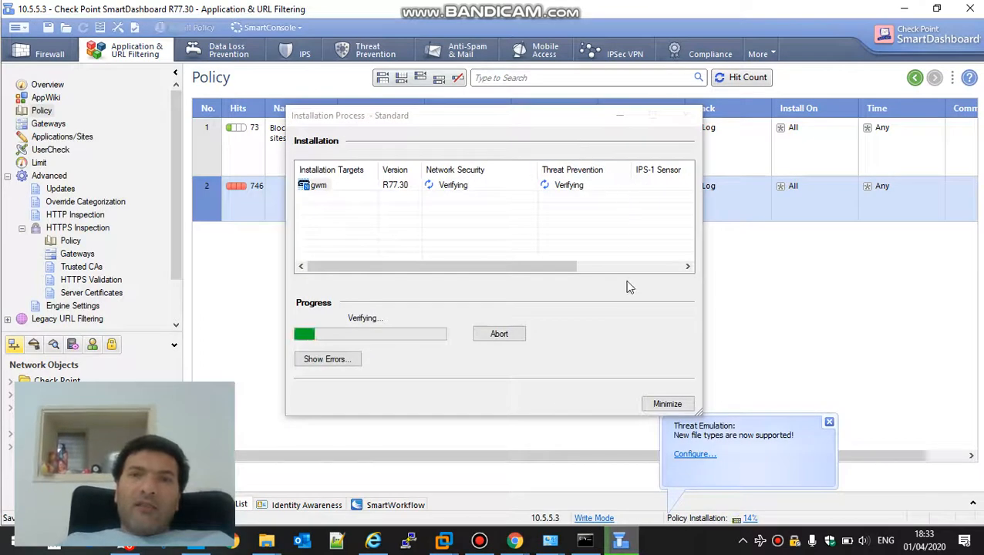
pyautogui.click(547, 114)
pyautogui.moveTo(546, 114); pyautogui.dragTo(546, 248)
# - Select the Alcohol & Tobacco, Gambling and Games categories for rule 1's Applications/Sites
pyautogui.click(591, 129)
pyautogui.click(591, 128)
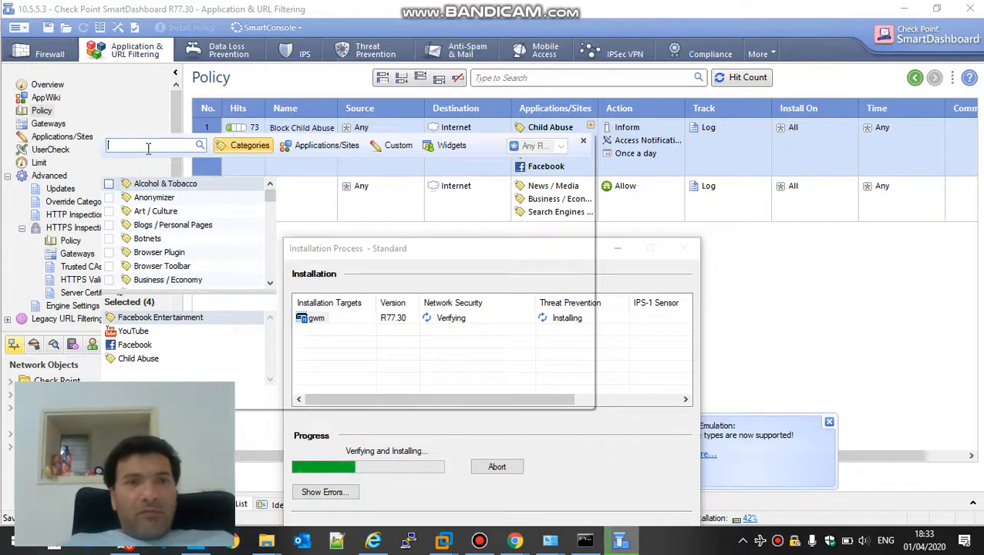
pyautogui.click(108, 183)
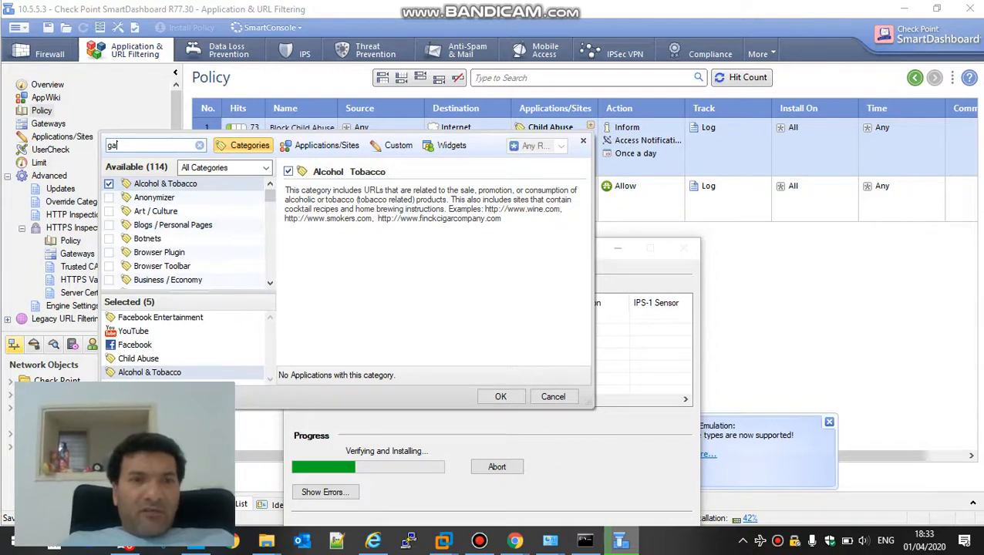
pyautogui.click(156, 144)
pyautogui.write('gam')
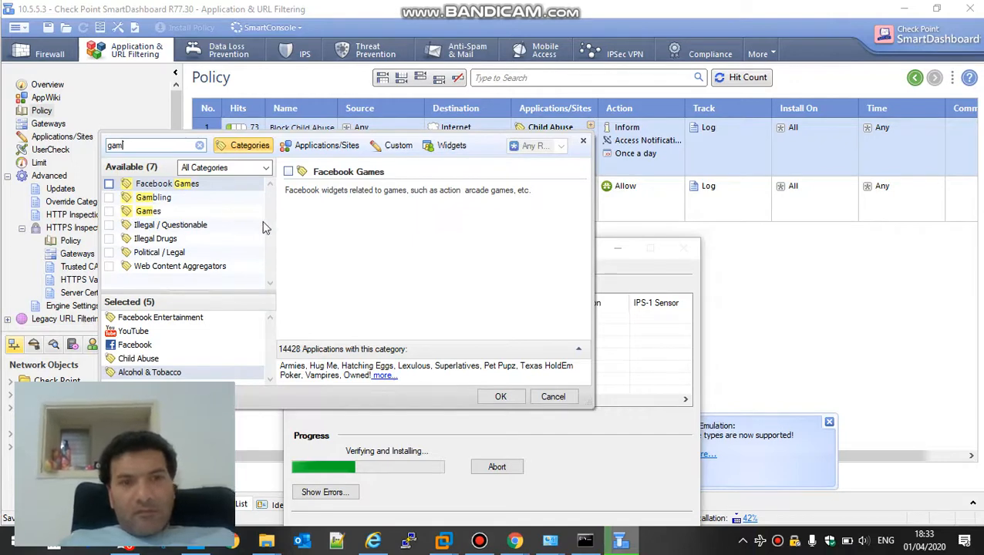
pyautogui.click(110, 200)
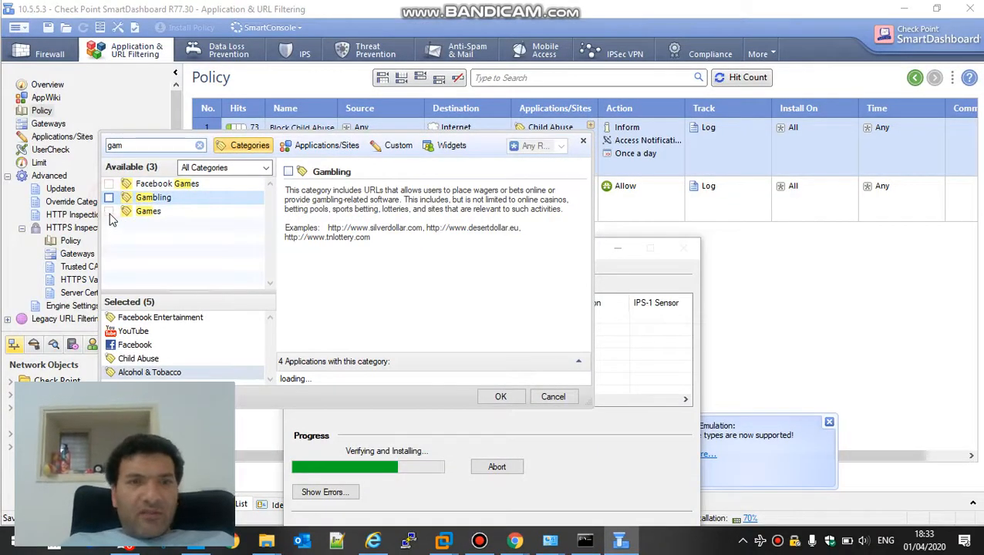
pyautogui.click(109, 212)
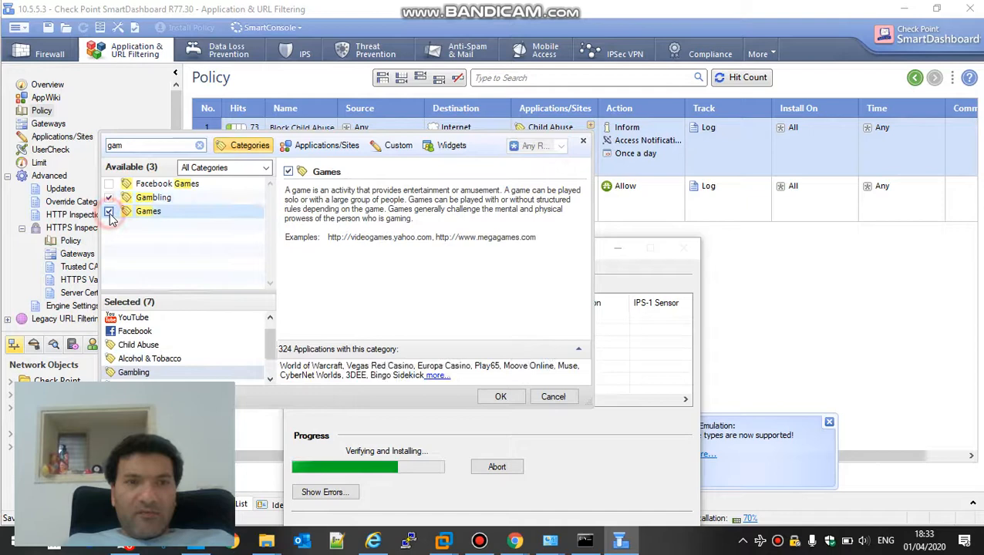
# - Search the categories for sex, select Sex as well, and apply the selection to rule 1
pyautogui.doubleClick(128, 146)
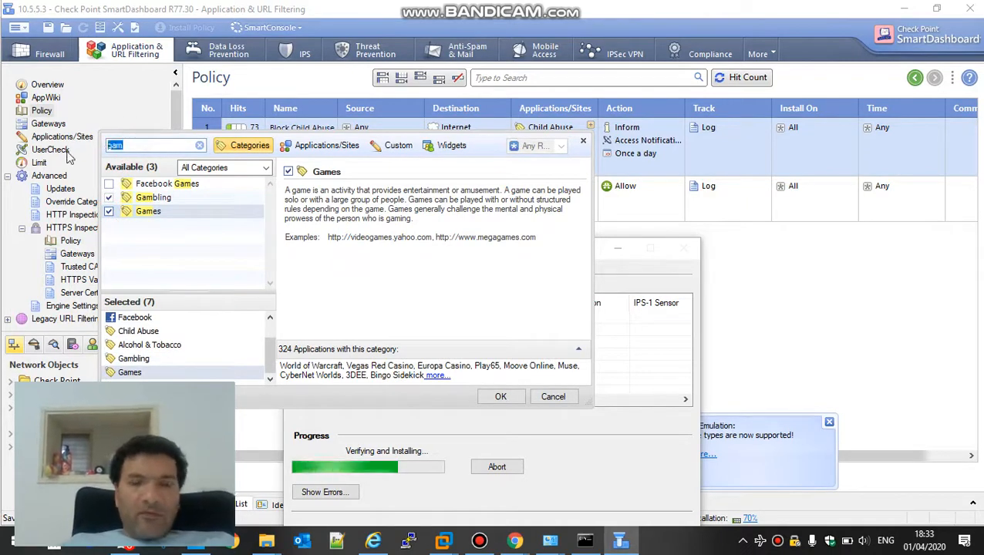
pyautogui.write('s')
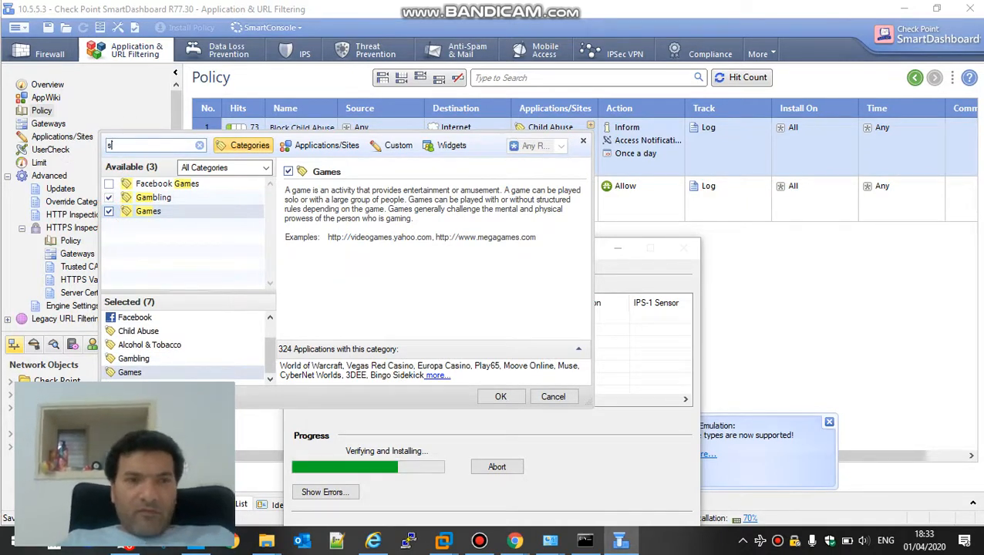
pyautogui.write('ex')
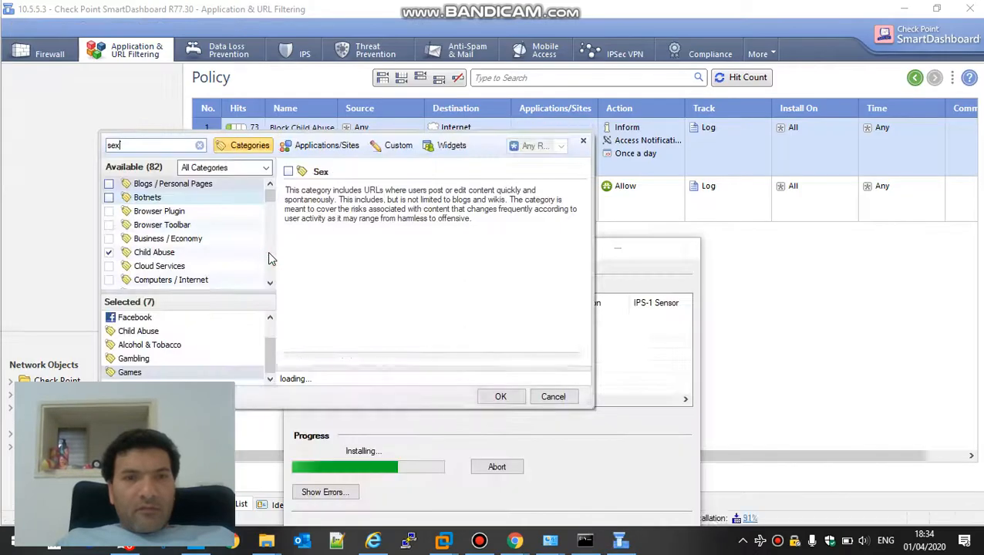
pyautogui.click(109, 184)
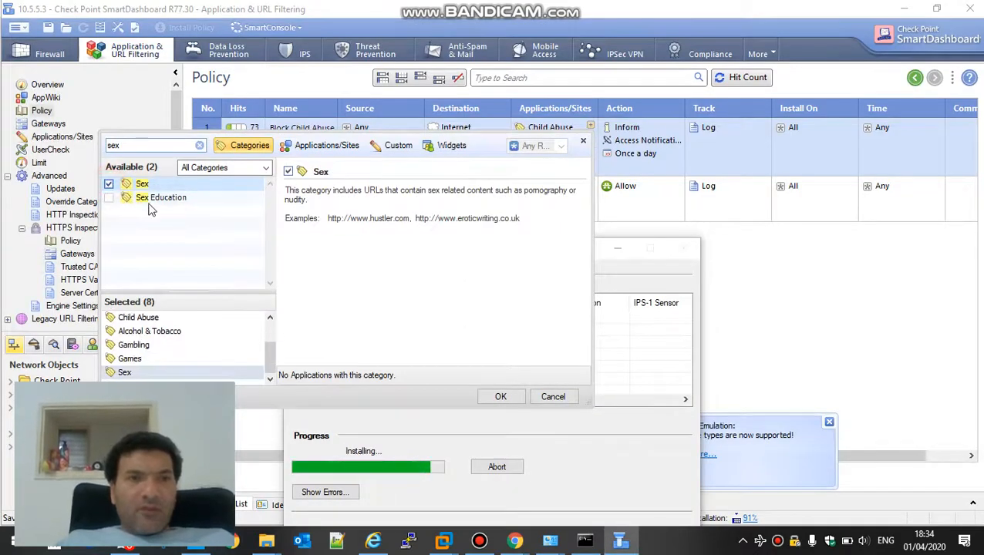
pyautogui.click(501, 397)
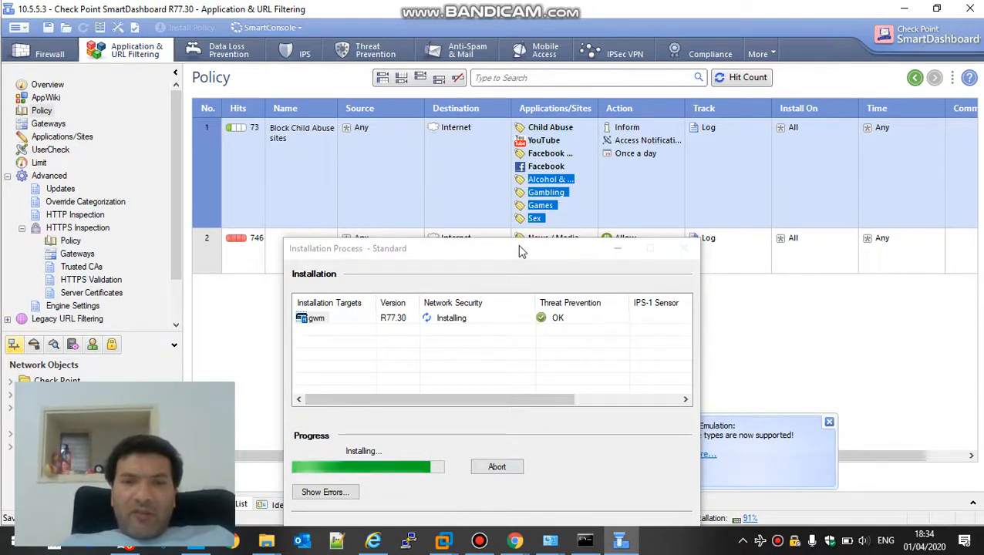
# - Switch to the Windows 10 x64 virtual machine, open the saved Facebook favorite in Edge, and return to the policy installation in SmartDashboard
pyautogui.moveTo(518, 247); pyautogui.dragTo(421, 98)
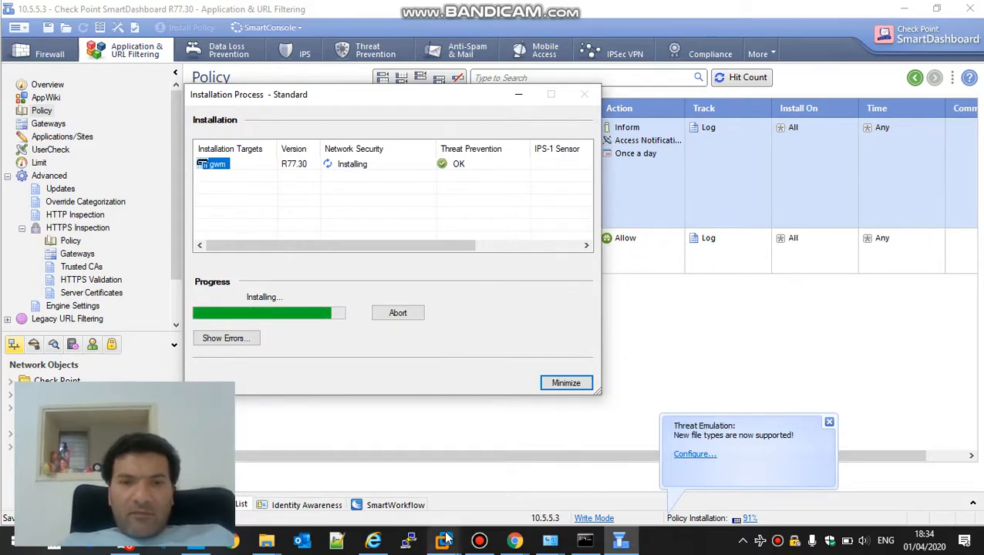
pyautogui.moveTo(446, 538)
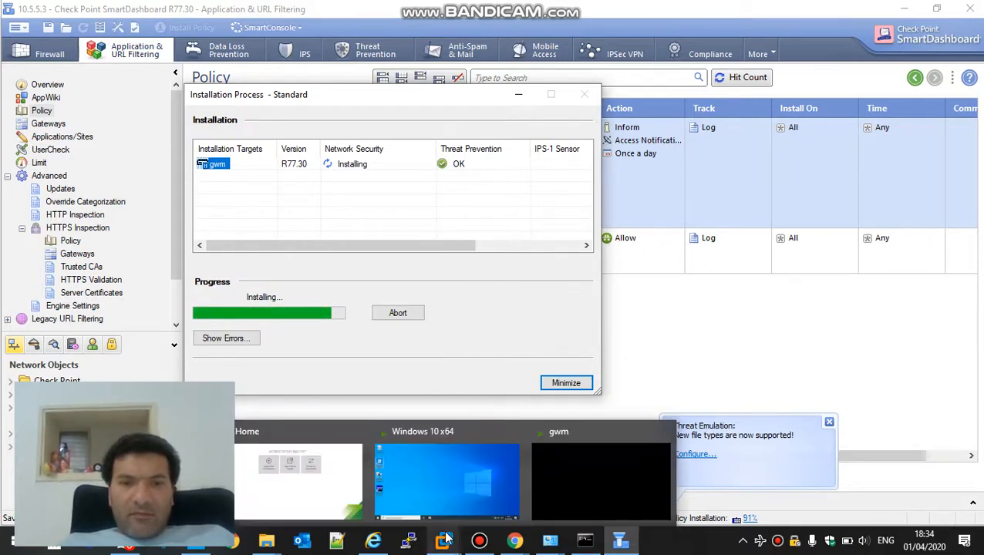
pyautogui.click(440, 493)
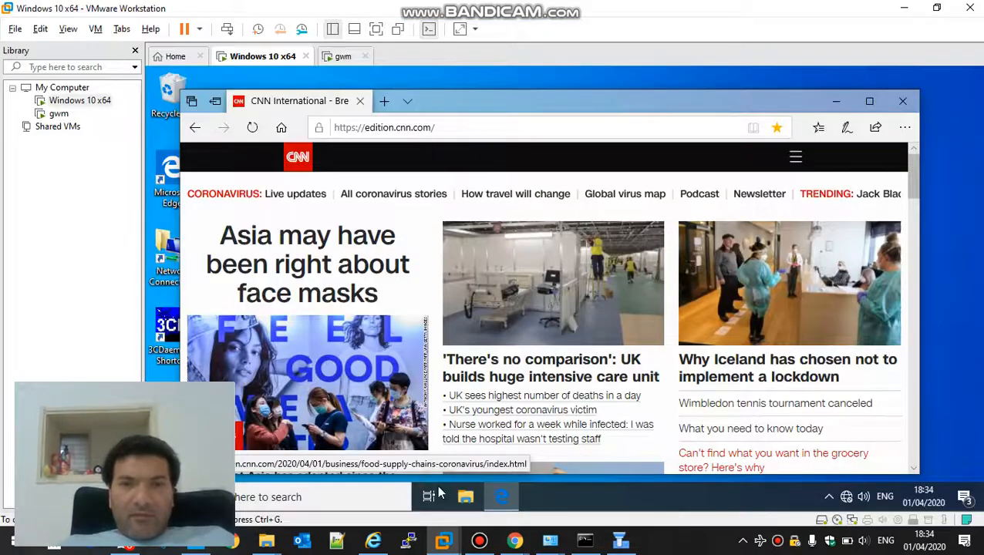
pyautogui.click(821, 128)
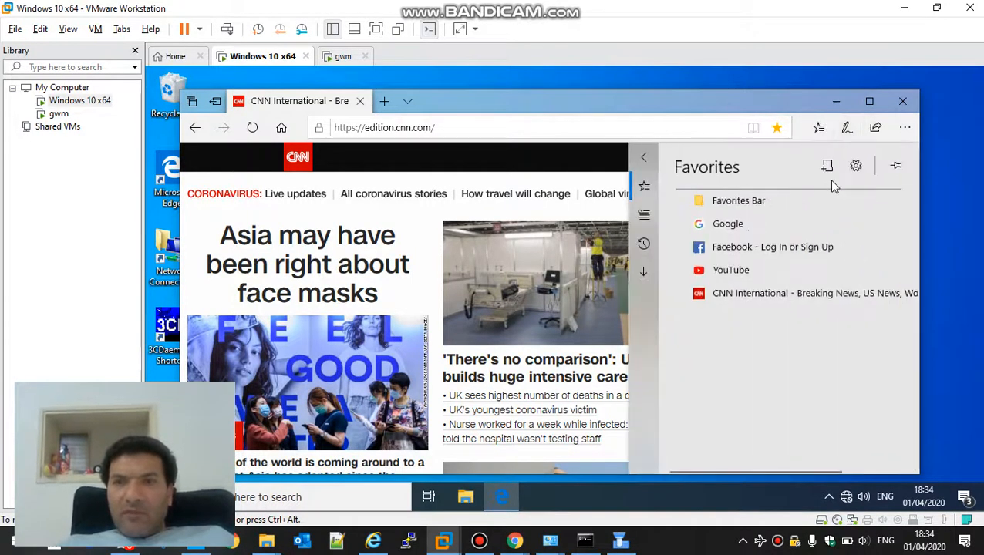
pyautogui.click(726, 248)
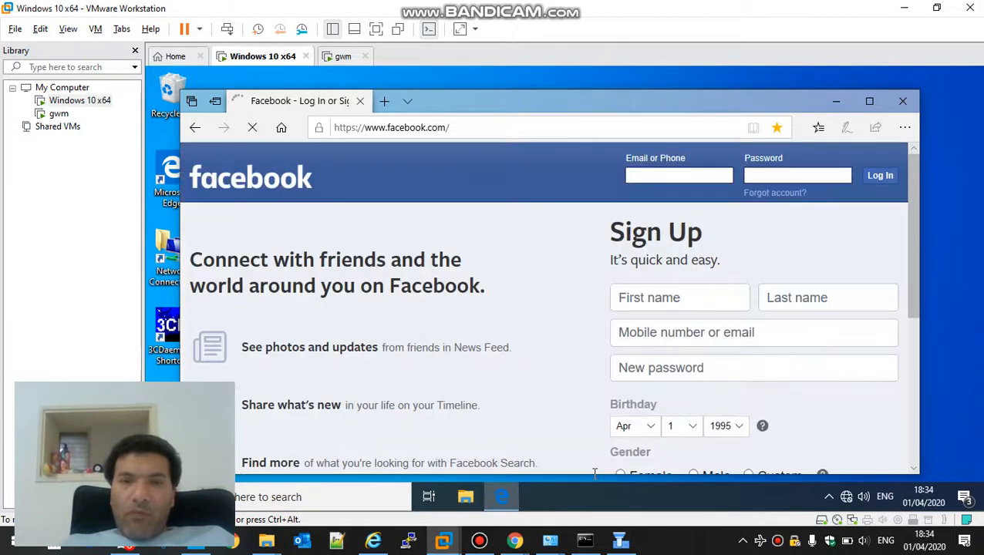
pyautogui.click(617, 543)
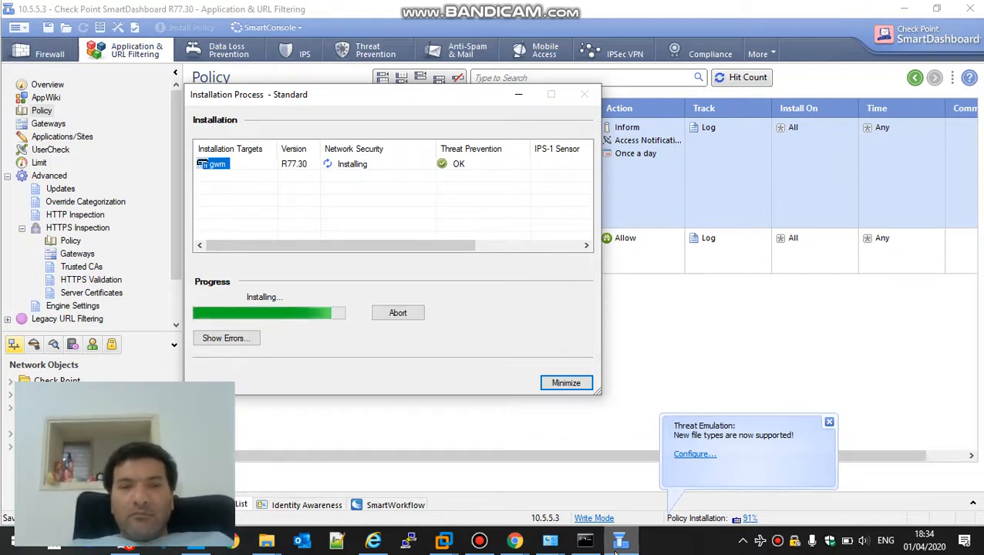
pyautogui.click(481, 542)
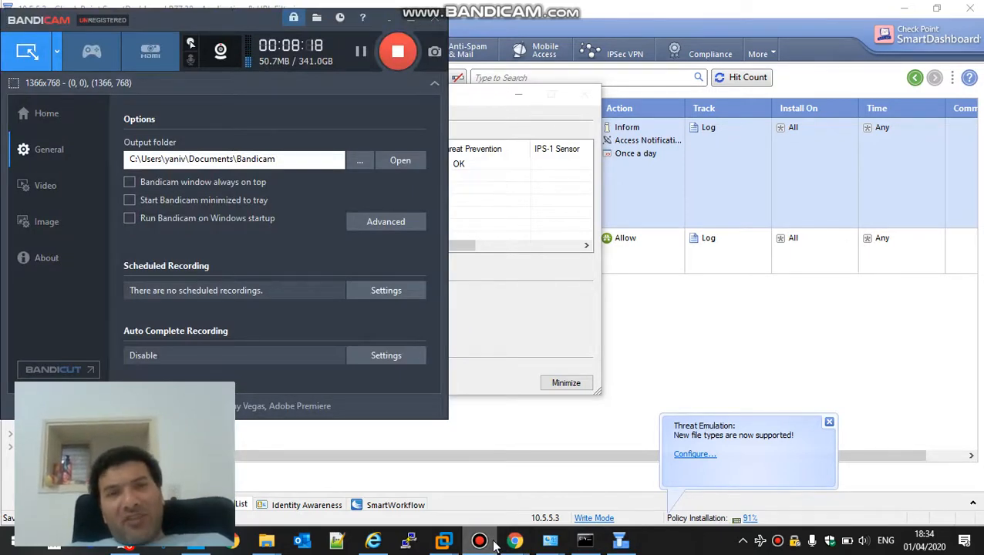
pyautogui.click(495, 545)
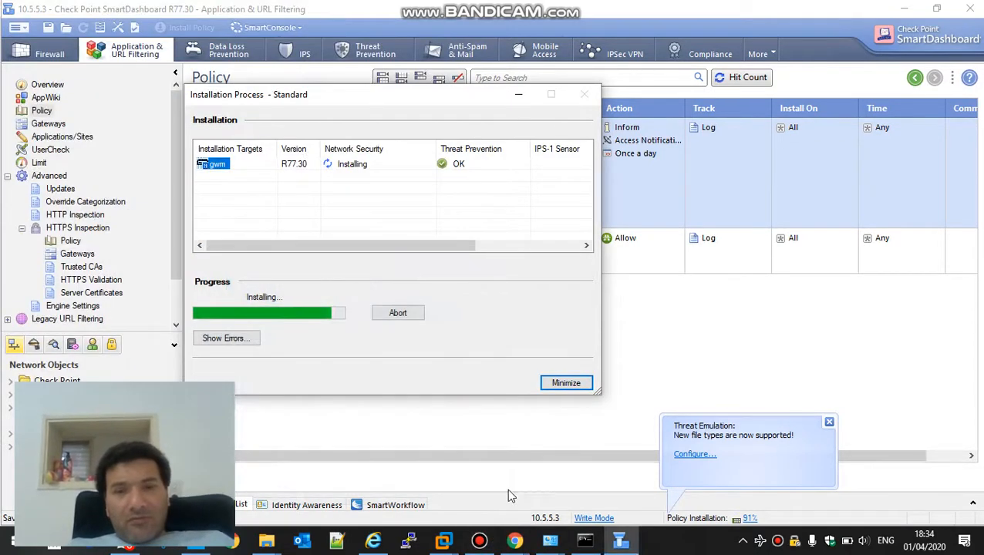
pyautogui.click(492, 546)
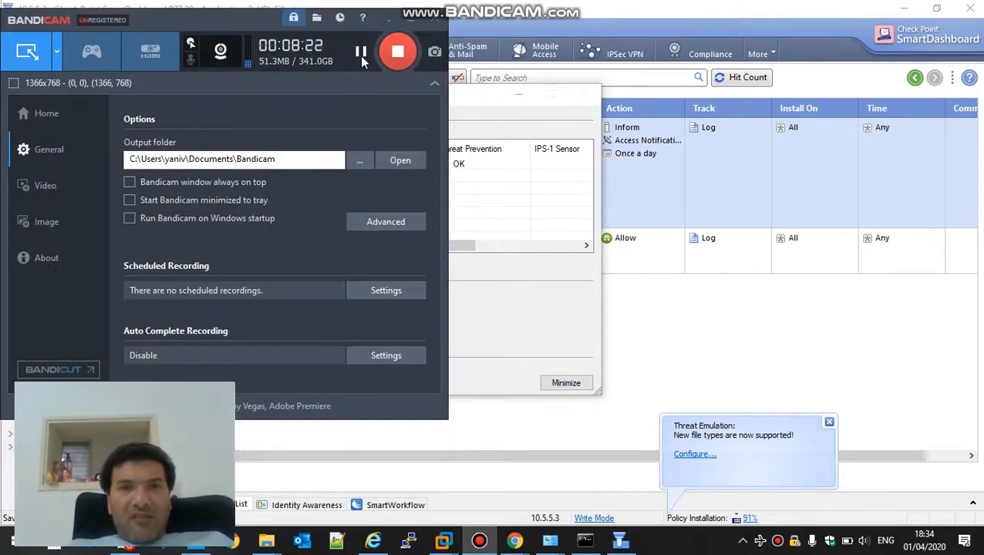
pyautogui.click(533, 128)
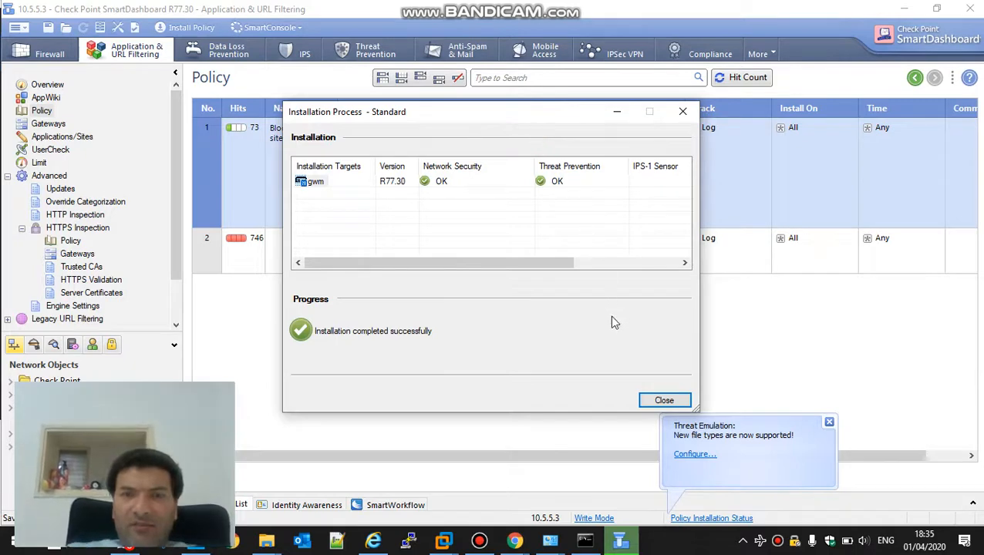
pyautogui.click(663, 401)
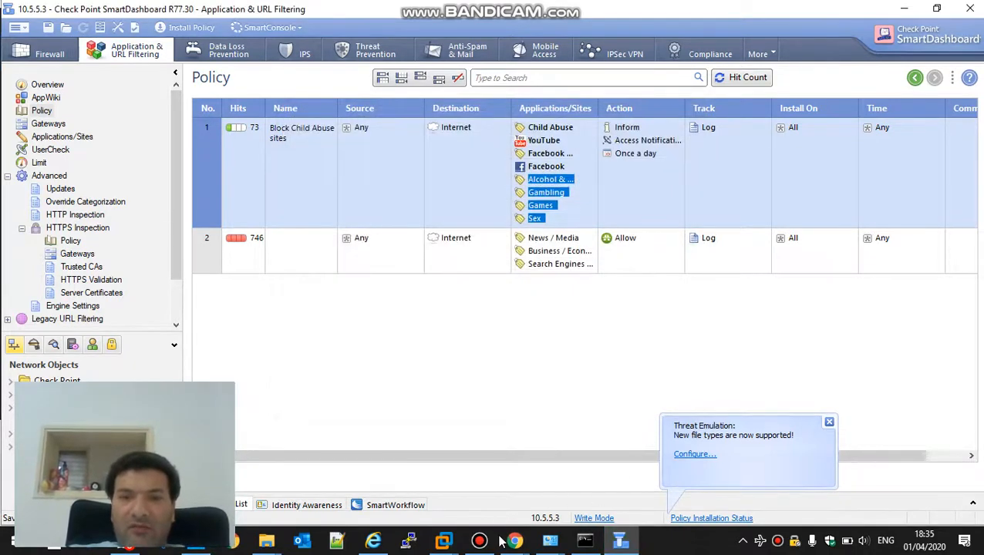
pyautogui.moveTo(443, 543)
pyautogui.click(453, 477)
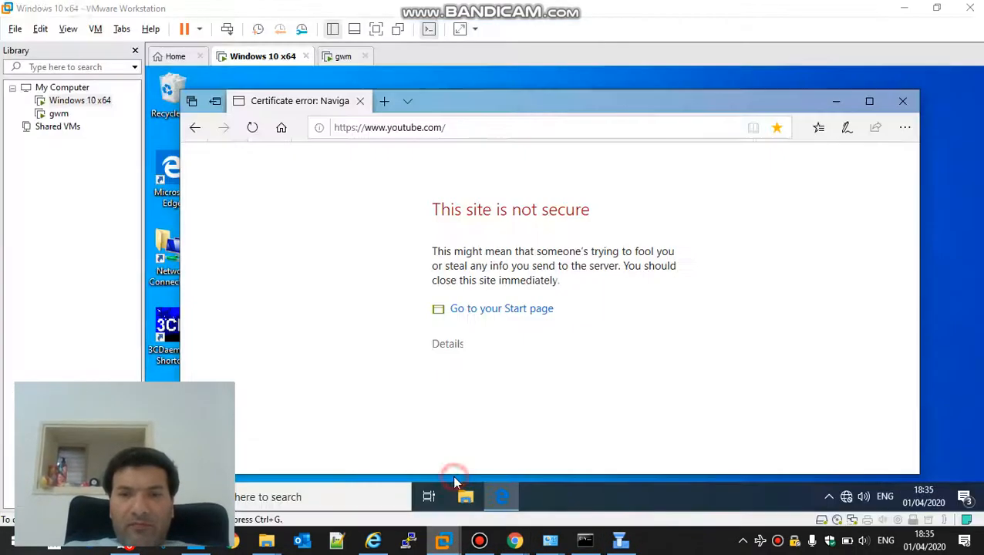
pyautogui.click(510, 124)
pyautogui.press('Return')
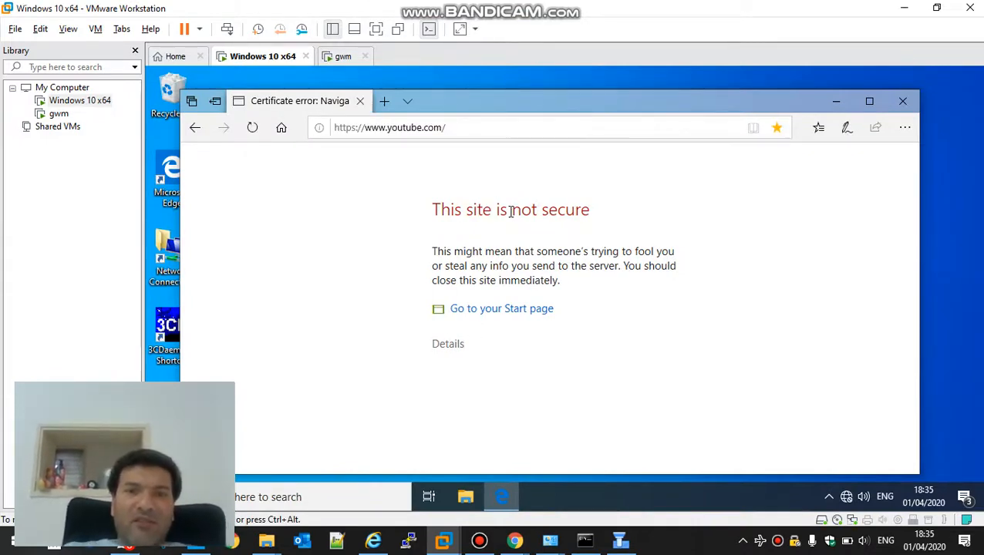
# - Switch to the host's Documents folder, sort it by date modified with newest first, and copy the gwm.yanivlab.local-https certificate
pyautogui.moveTo(267, 545)
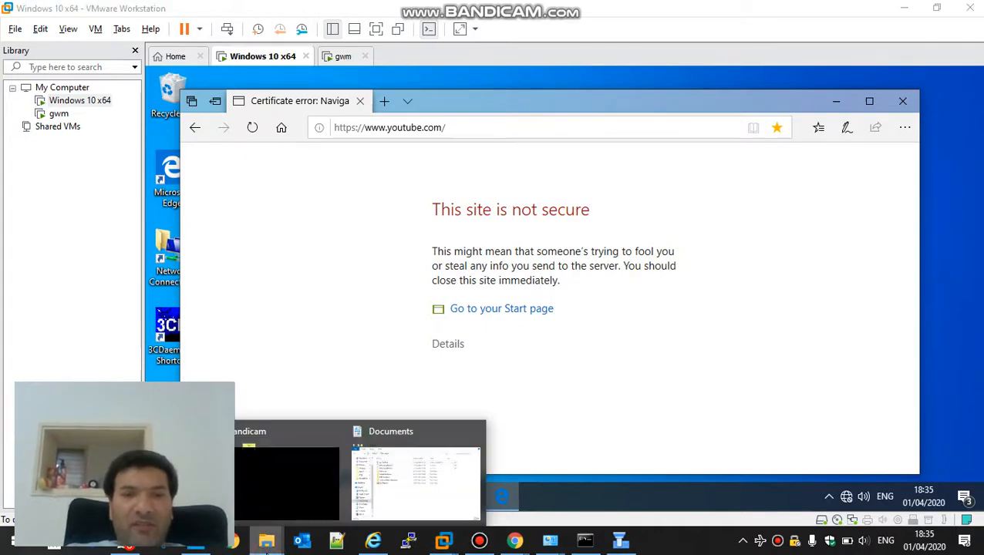
pyautogui.click(404, 486)
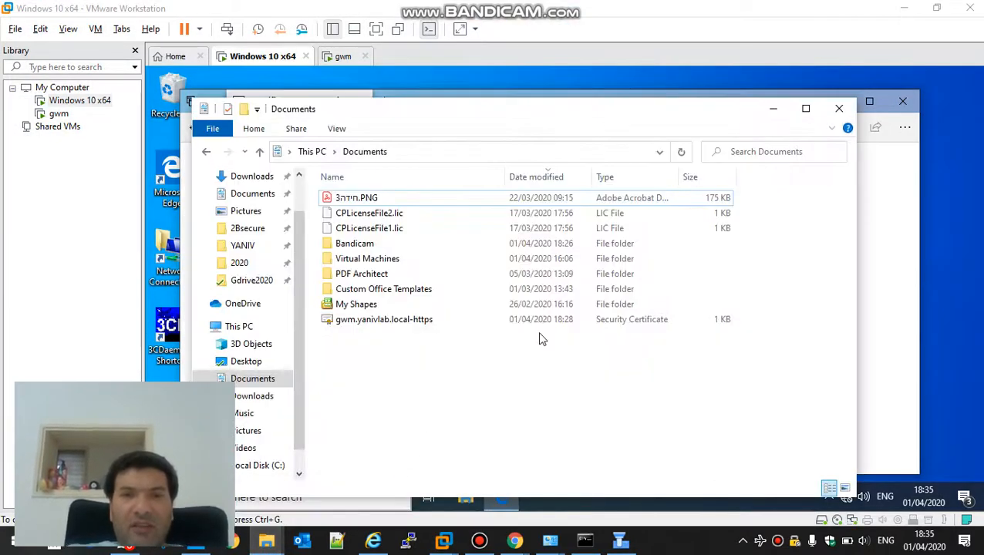
pyautogui.click(544, 177)
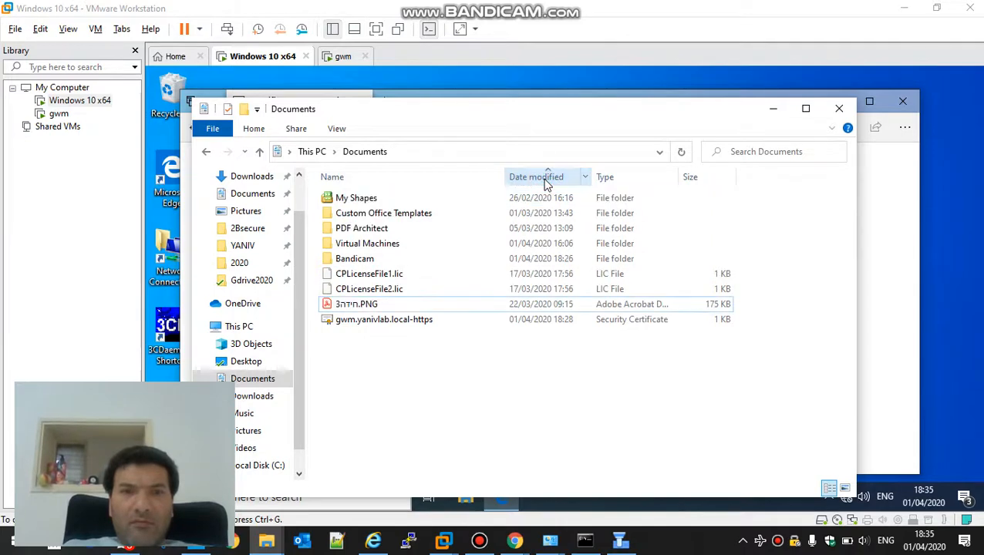
pyautogui.click(544, 177)
pyautogui.click(385, 202)
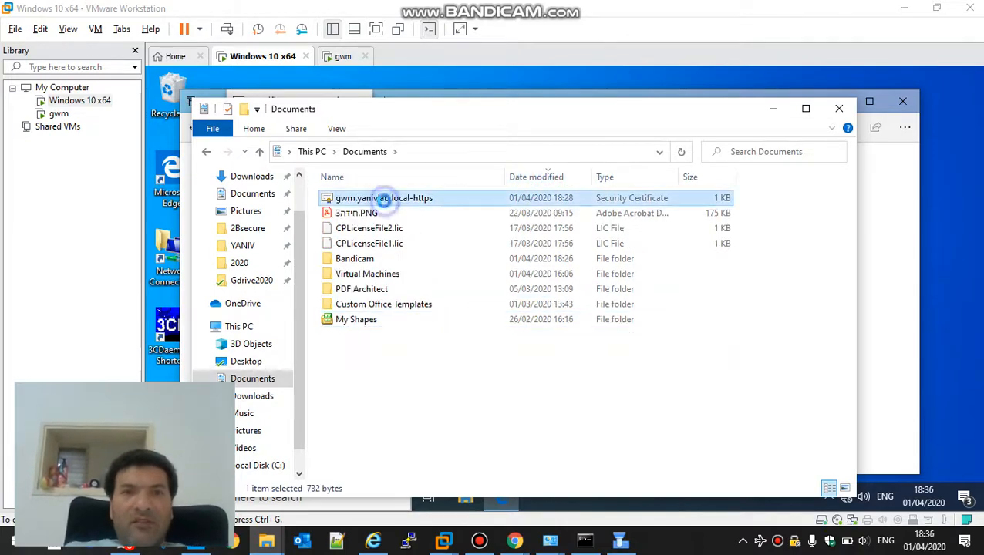
pyautogui.rightClick(386, 202)
pyautogui.click(440, 404)
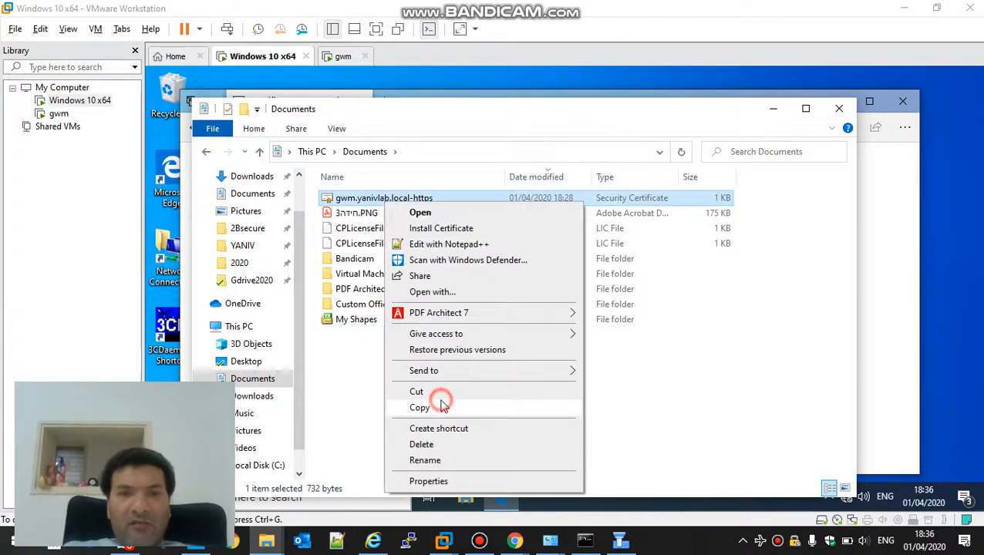
# - Return to the Windows 10 x64 virtual machine and paste the copied certificate into its Downloads folder
pyautogui.click(882, 301)
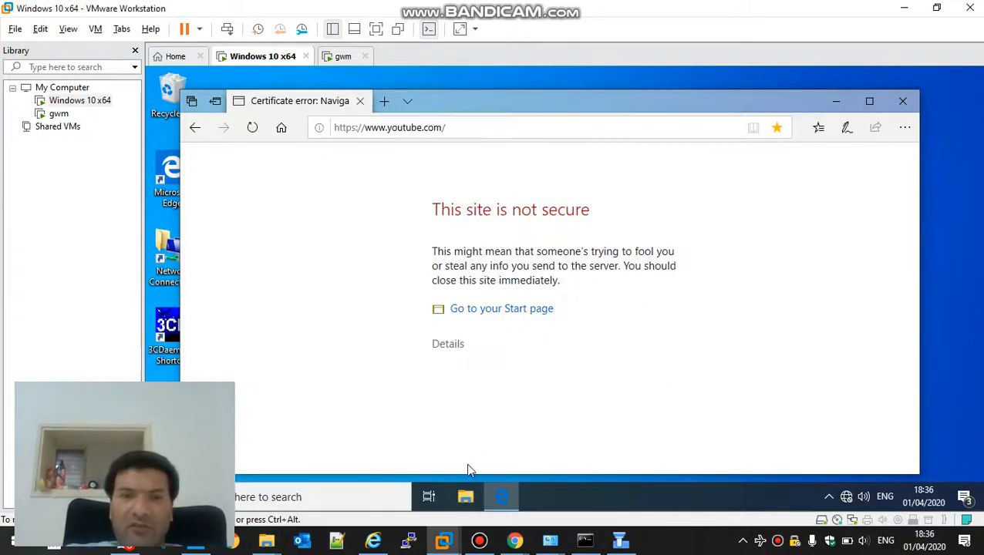
pyautogui.click(466, 499)
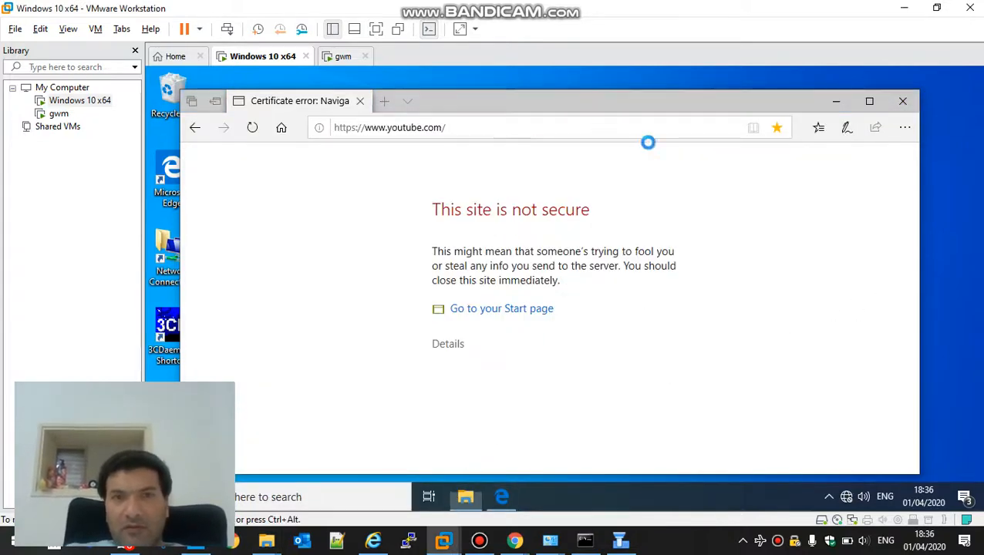
pyautogui.doubleClick(644, 190)
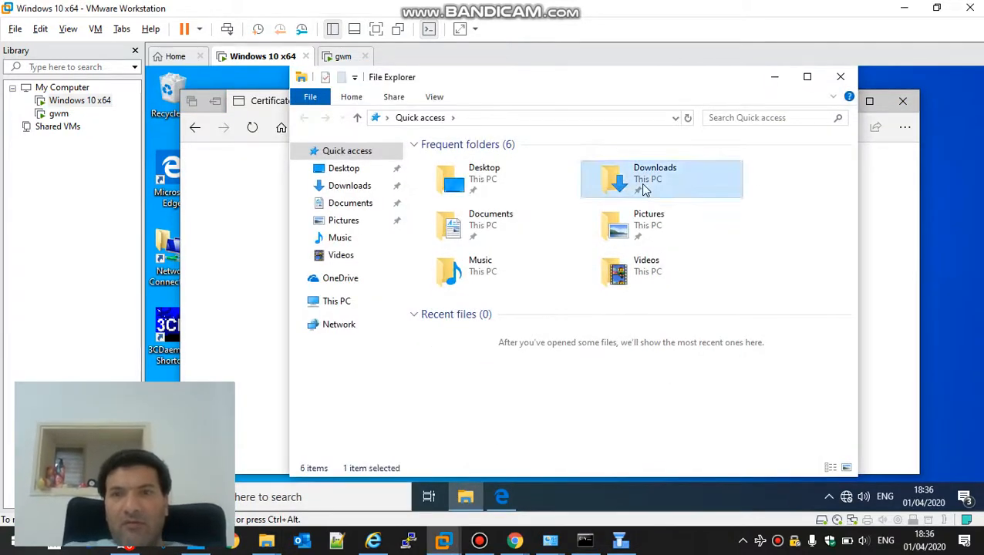
pyautogui.rightClick(559, 301)
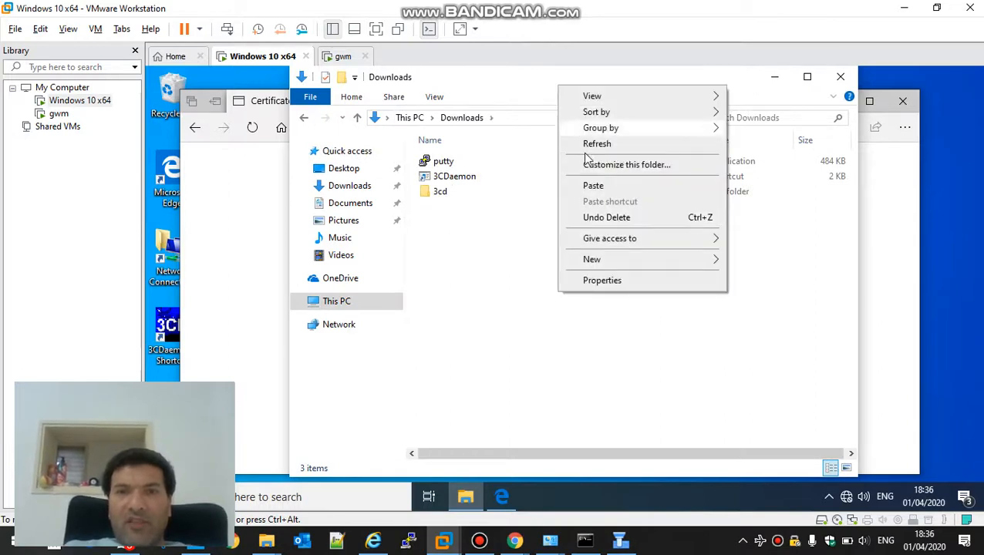
pyautogui.click(593, 186)
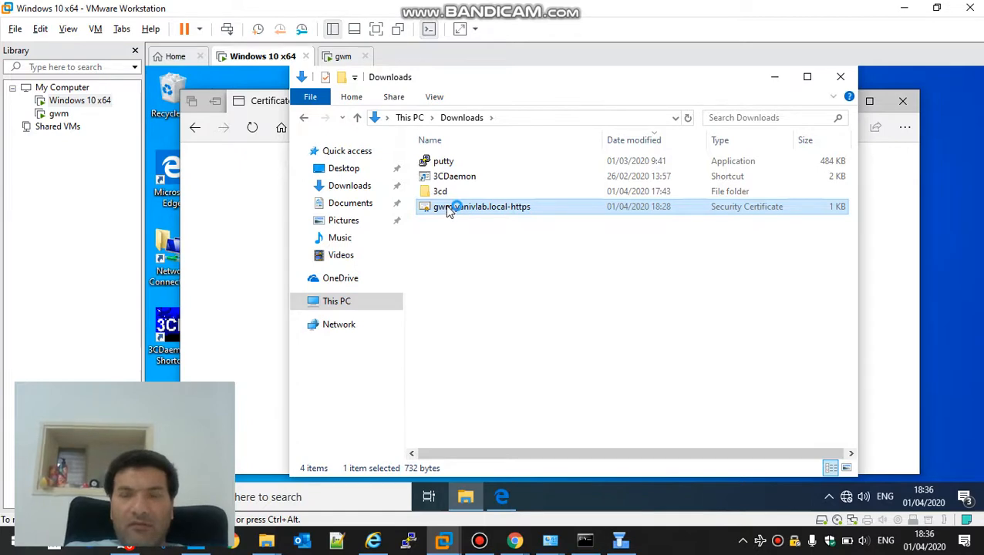
# - Open the gwm.yanivlab.local-https certificate and start installing it for the Local Machine, allowing the elevation request
pyautogui.doubleClick(451, 209)
pyautogui.click(323, 384)
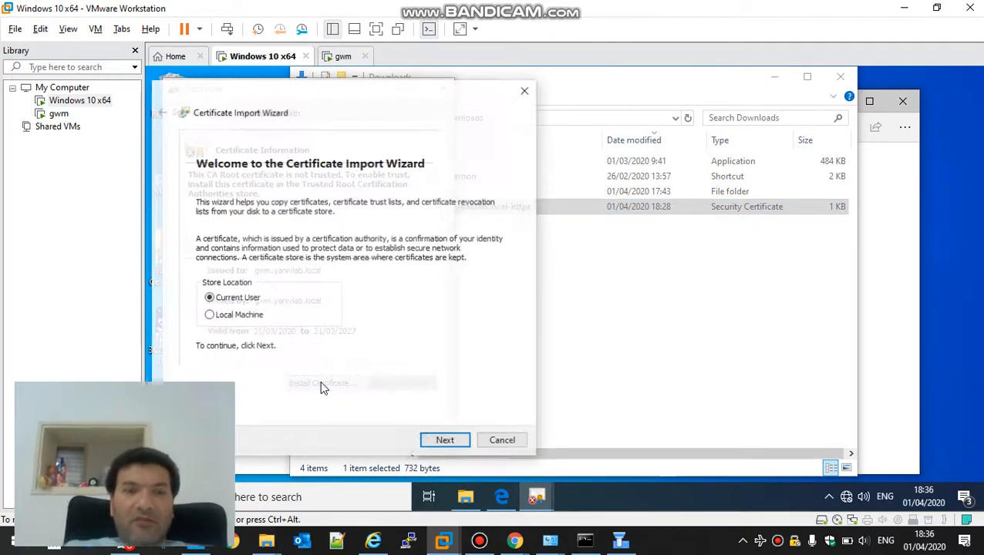
pyautogui.click(245, 318)
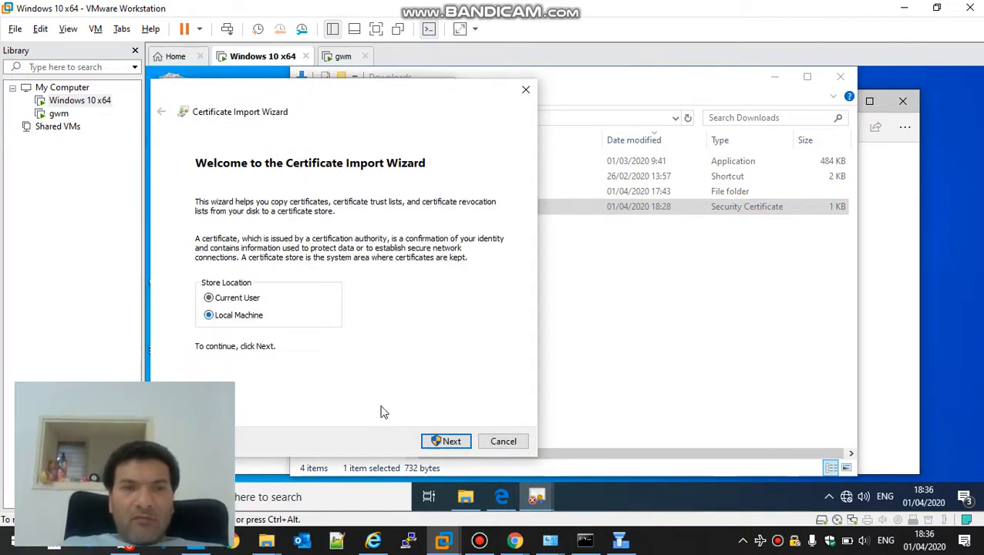
pyautogui.click(447, 441)
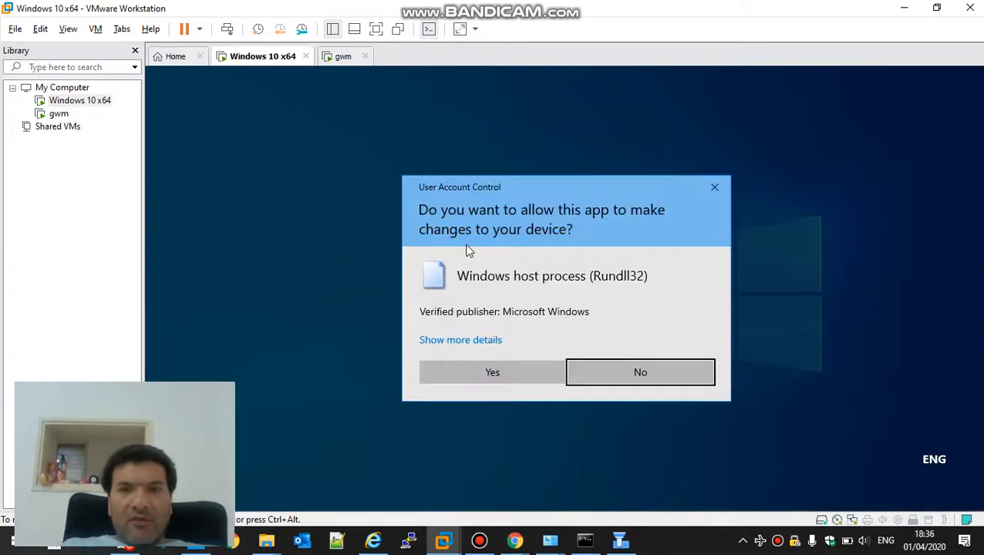
pyautogui.click(492, 376)
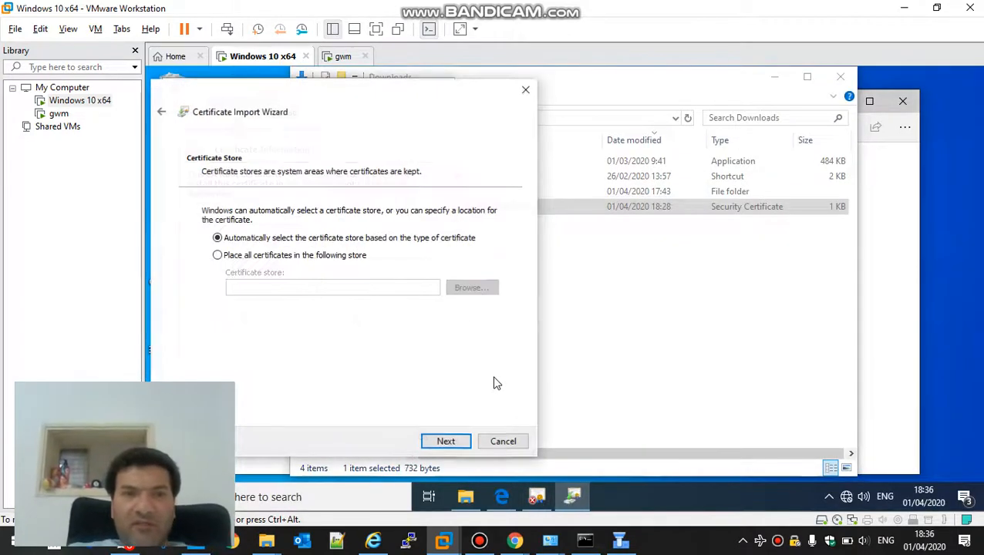
# - Import the certificate into the Trusted Root Certification Authorities store, and close the certificate and Downloads windows
pyautogui.click(324, 254)
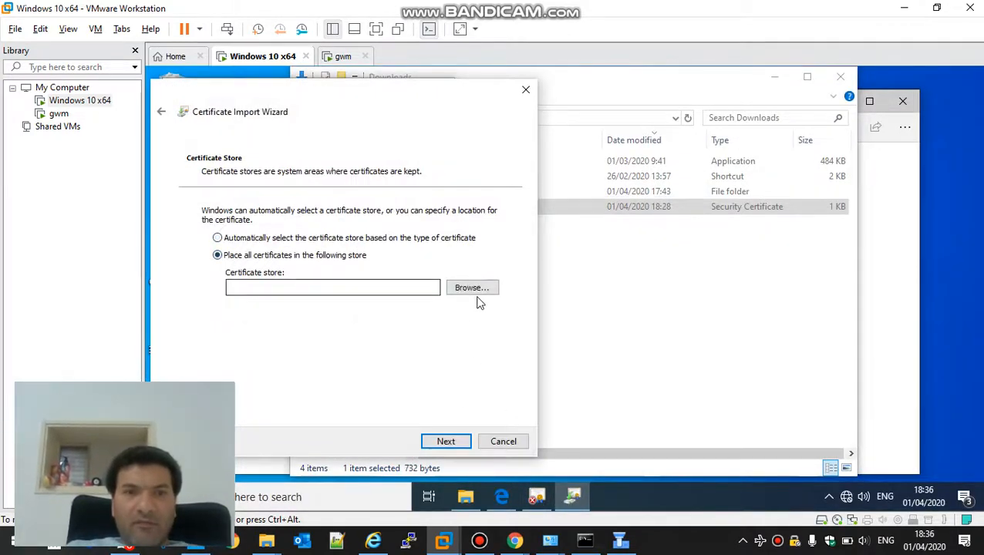
pyautogui.click(474, 287)
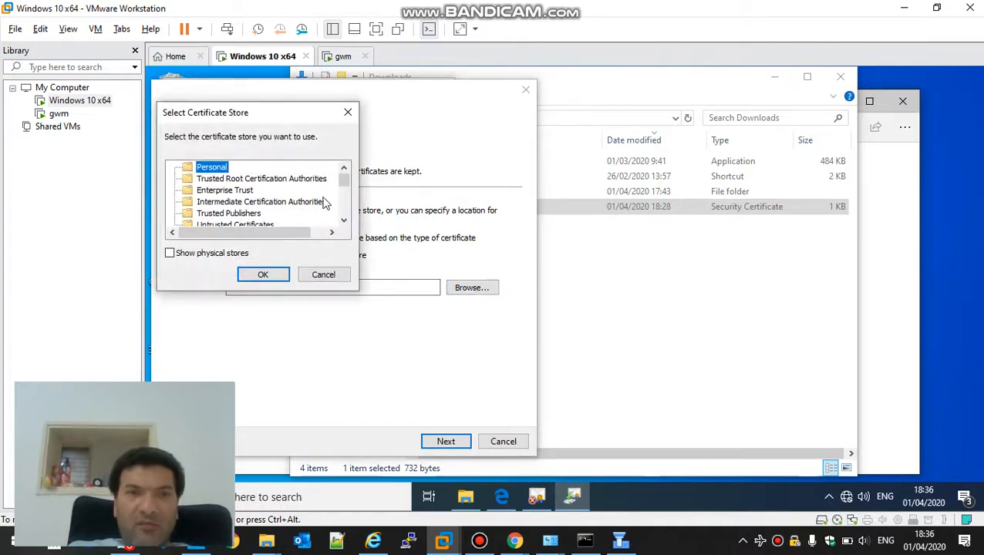
pyautogui.click(270, 179)
pyautogui.click(253, 276)
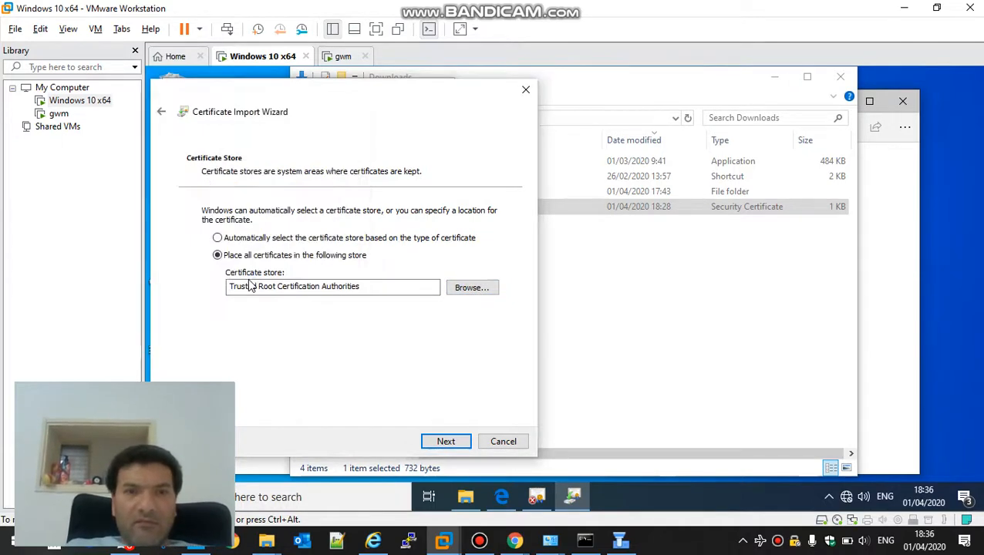
pyautogui.click(437, 441)
pyautogui.click(434, 439)
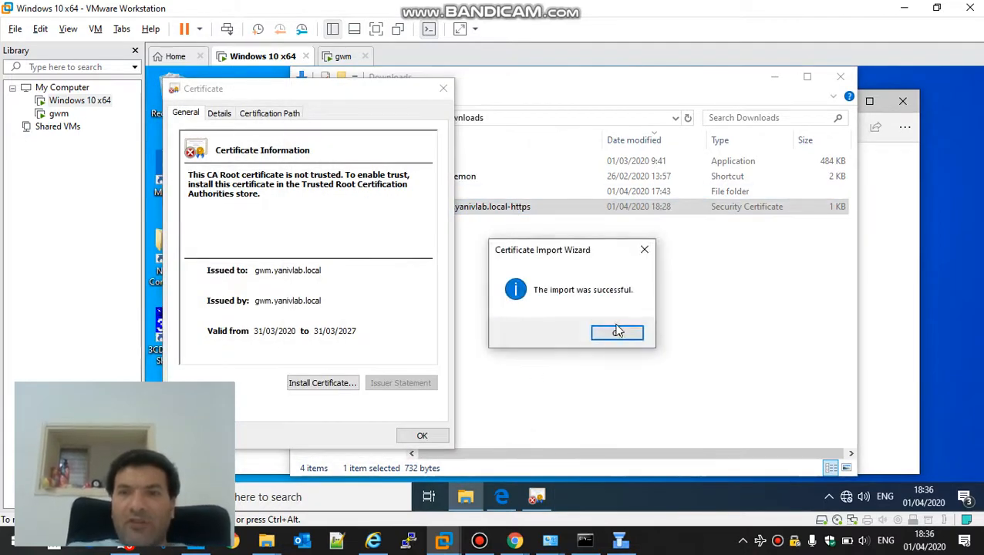
pyautogui.click(617, 332)
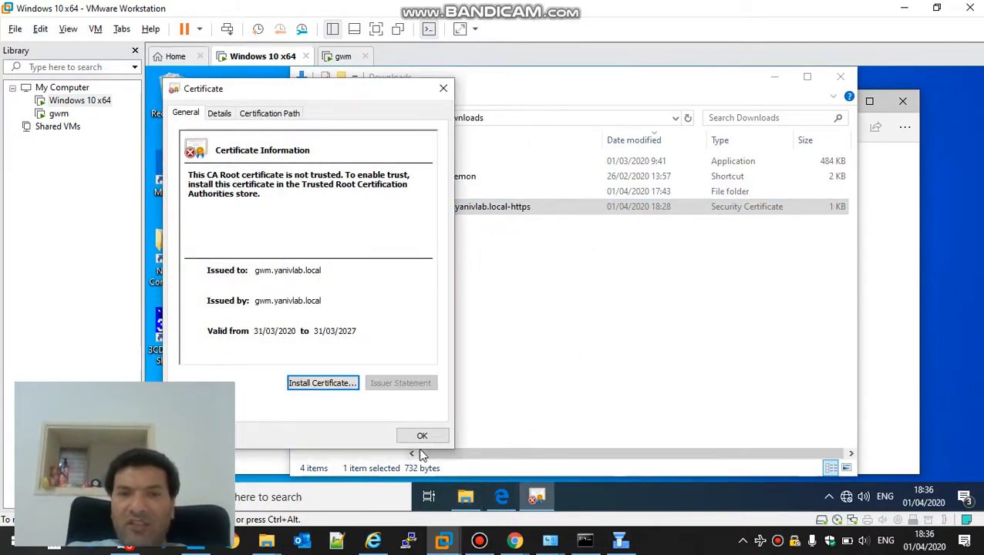
pyautogui.click(423, 436)
pyautogui.click(844, 79)
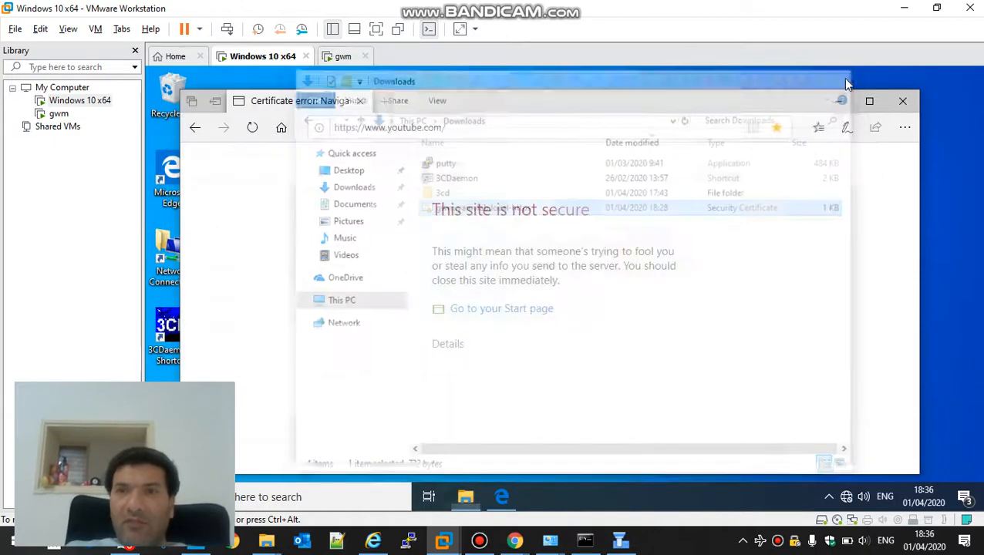
pyautogui.click(530, 129)
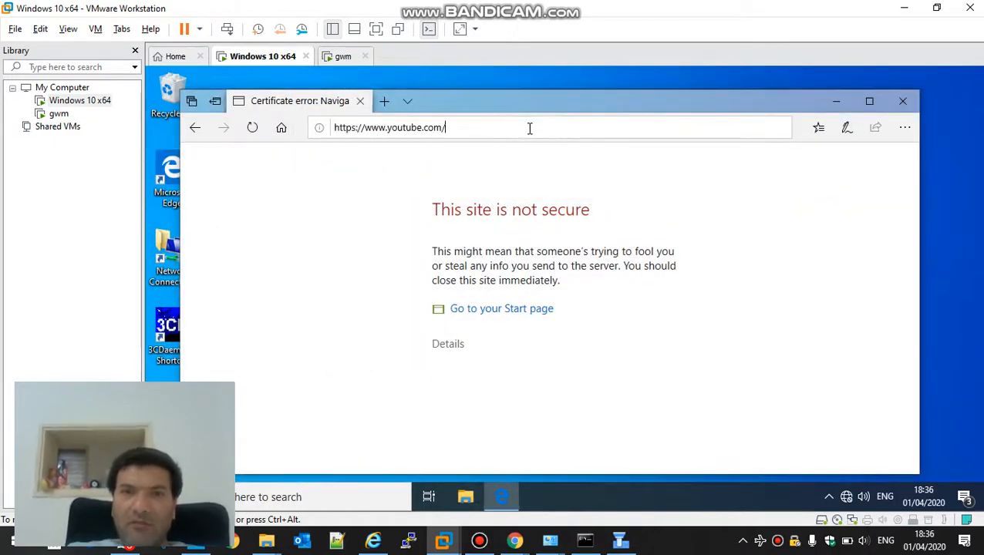
pyautogui.press('Return')
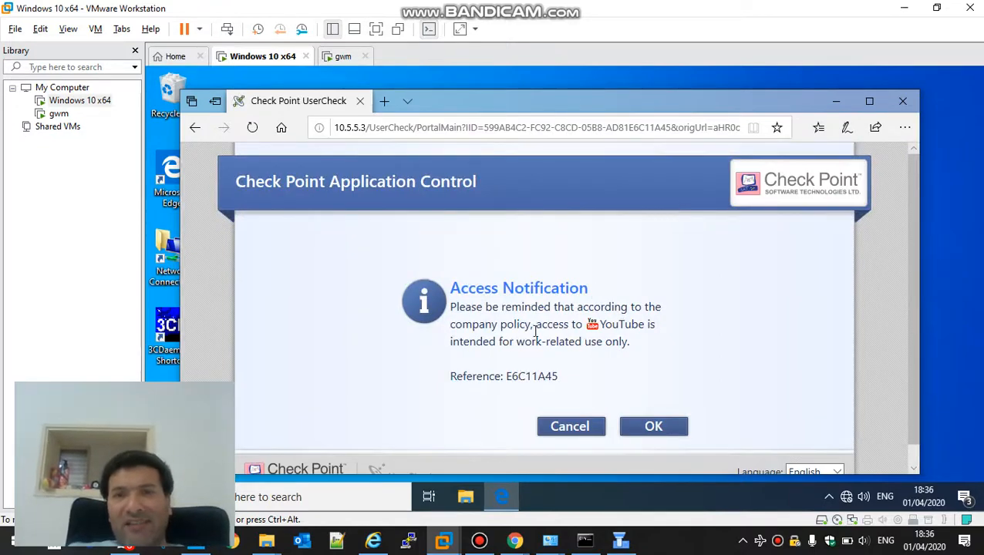
pyautogui.click(383, 102)
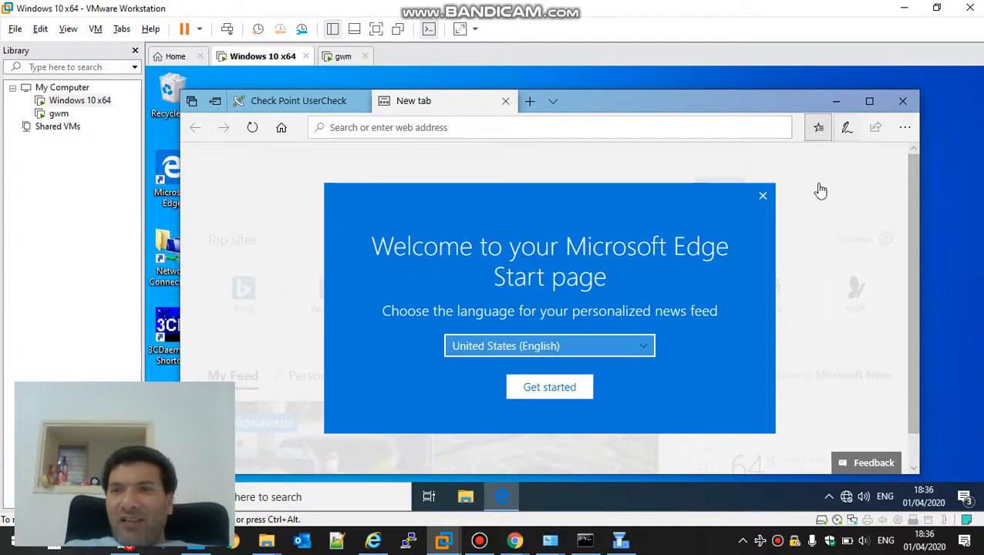
pyautogui.click(746, 249)
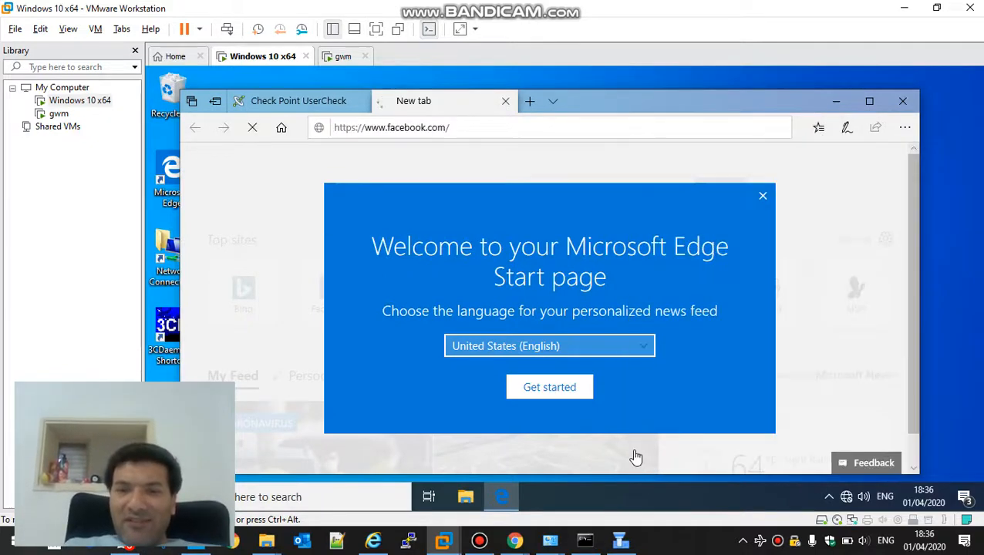
pyautogui.click(480, 540)
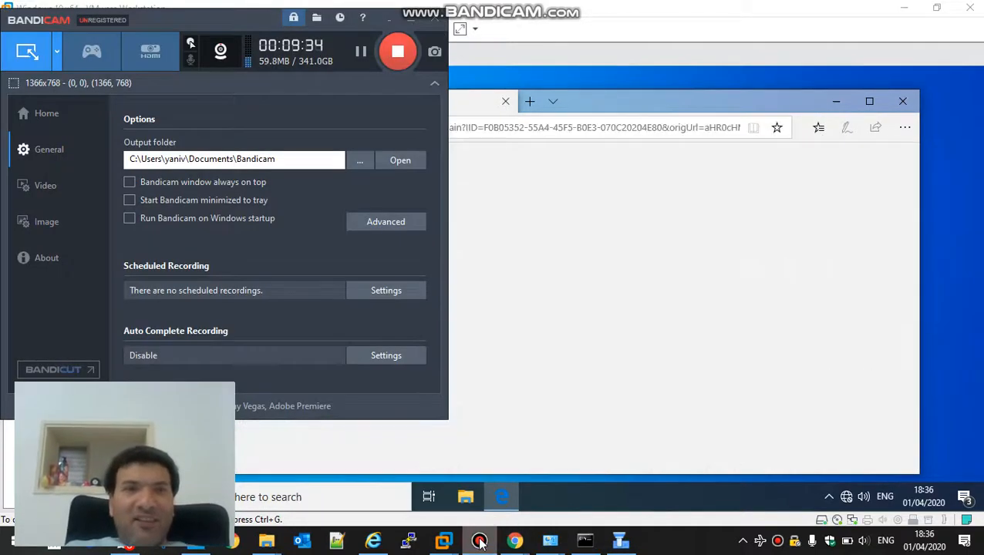
pyautogui.click(480, 541)
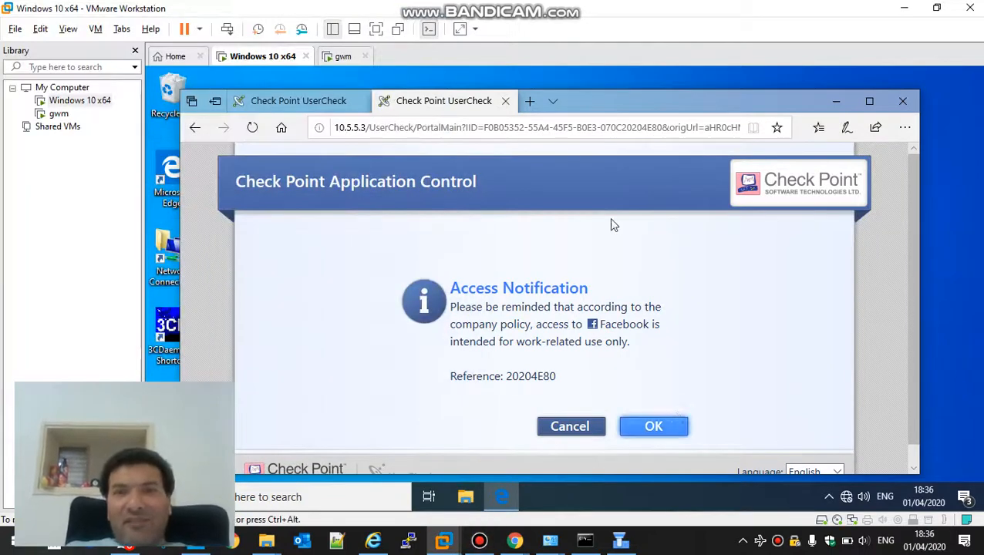
# - Open the saved Google favorite in another new tab, followed by the CNN International favorite in the same tab
pyautogui.click(531, 102)
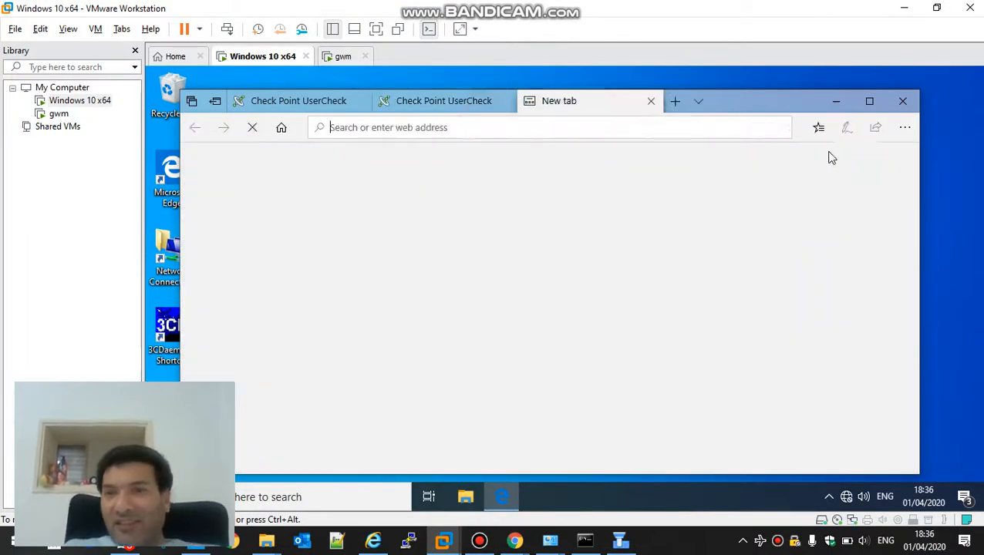
pyautogui.click(819, 131)
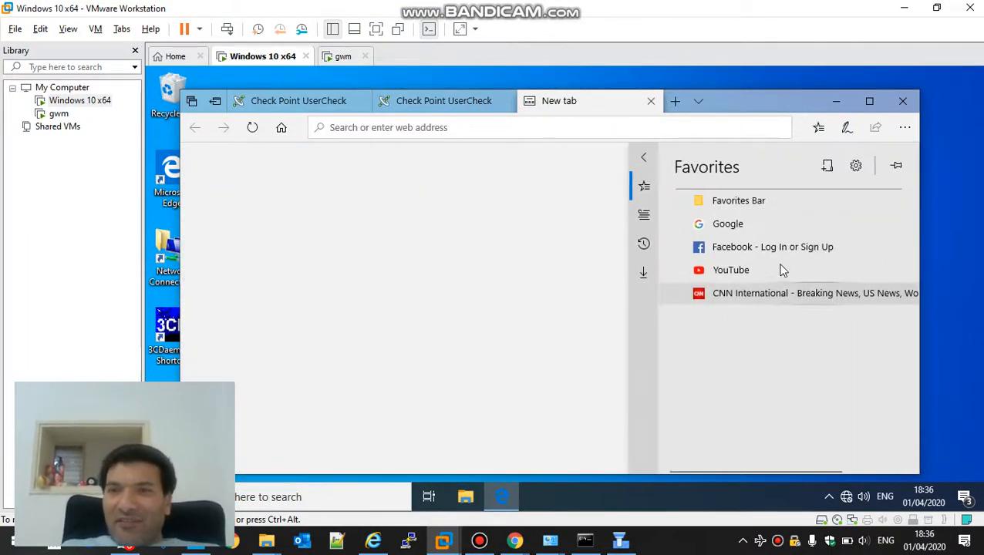
pyautogui.click(728, 225)
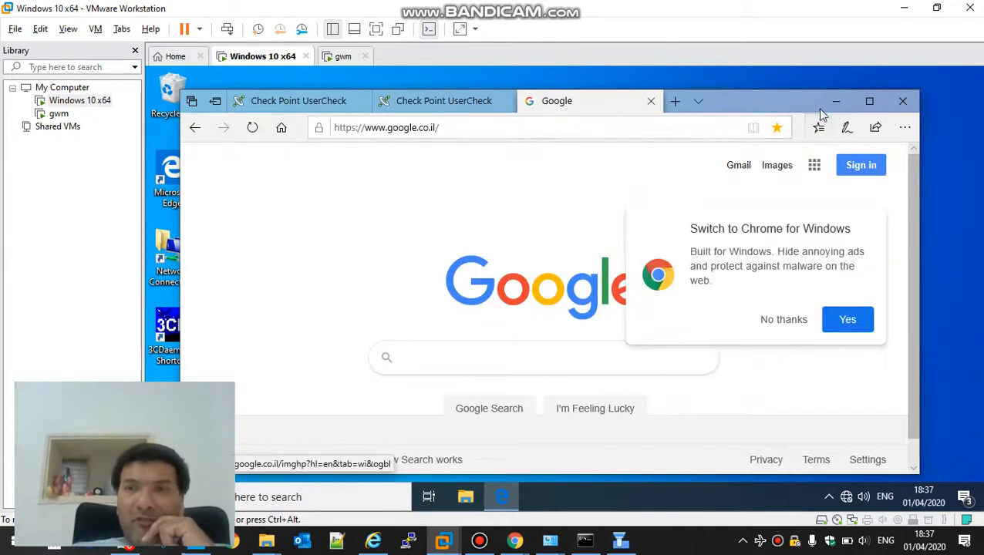
pyautogui.click(819, 129)
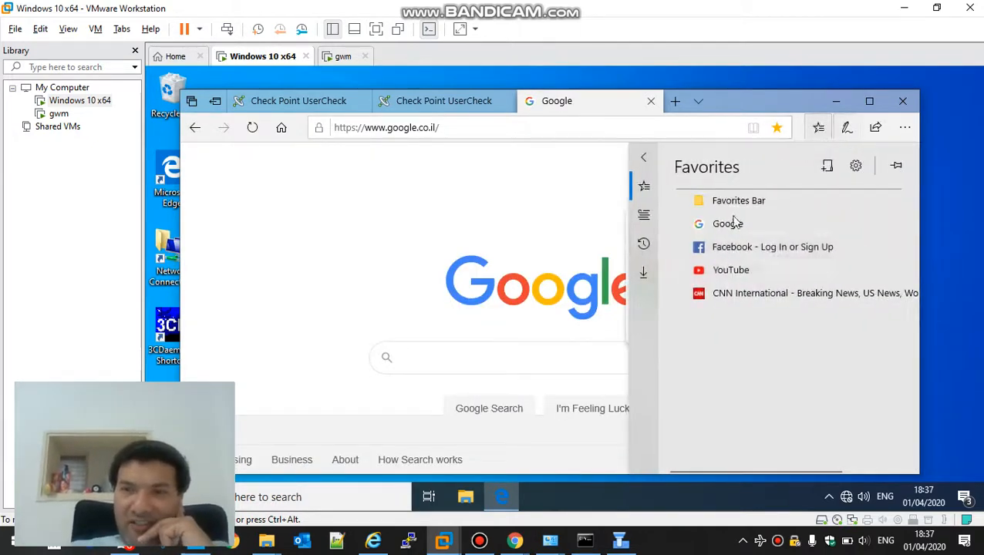
pyautogui.click(729, 297)
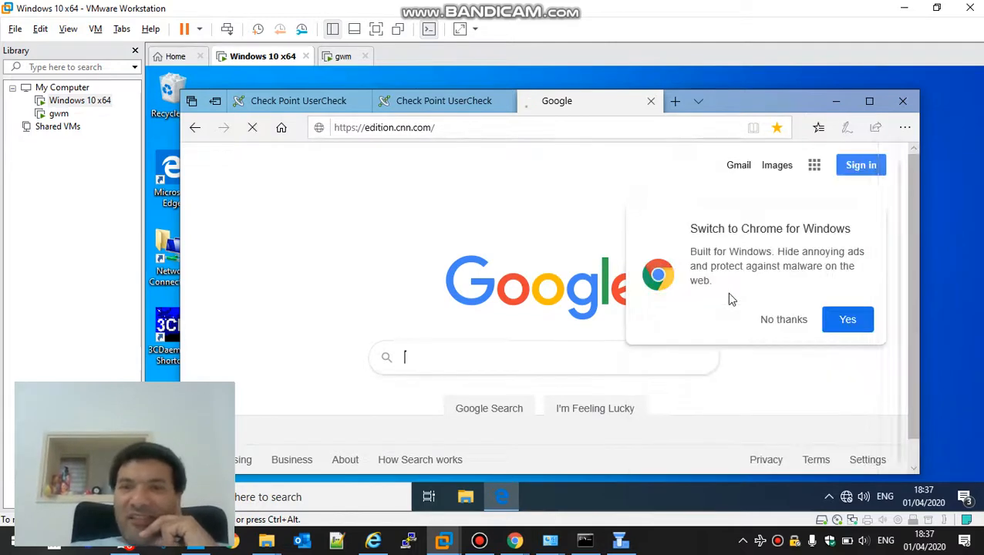
# - Review the Check Point UserCheck tabs for Facebook and YouTube, and return to the CNN International tab
pyautogui.click(448, 101)
pyautogui.click(297, 102)
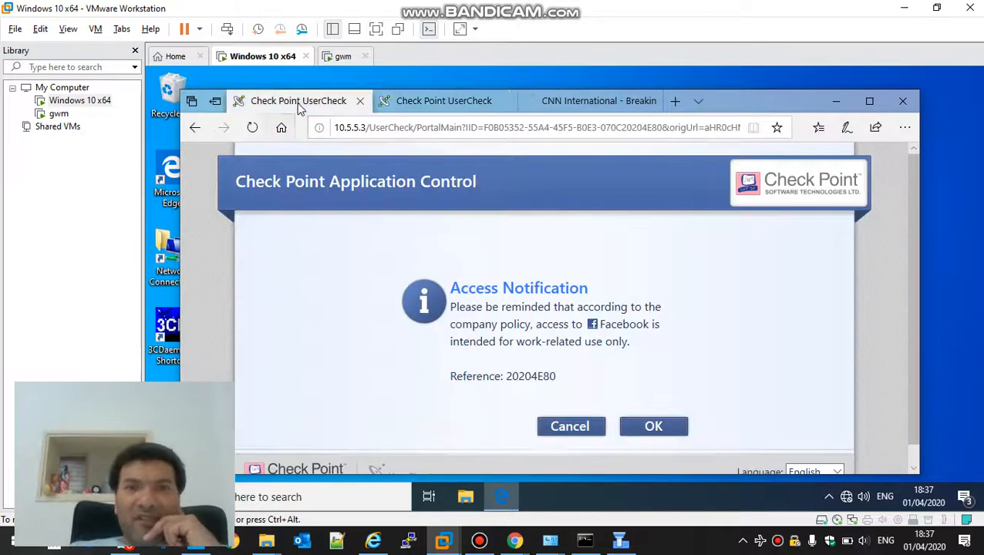
pyautogui.click(572, 101)
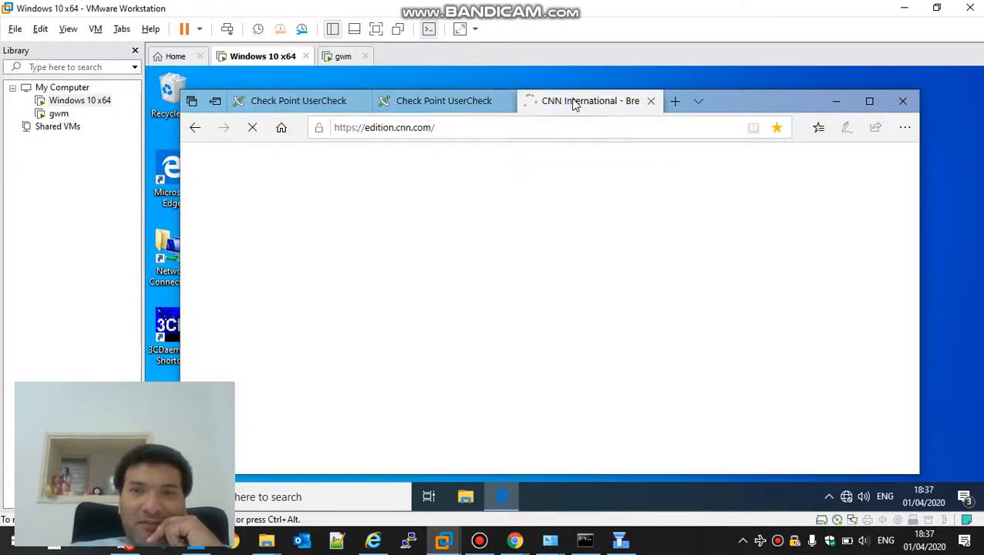